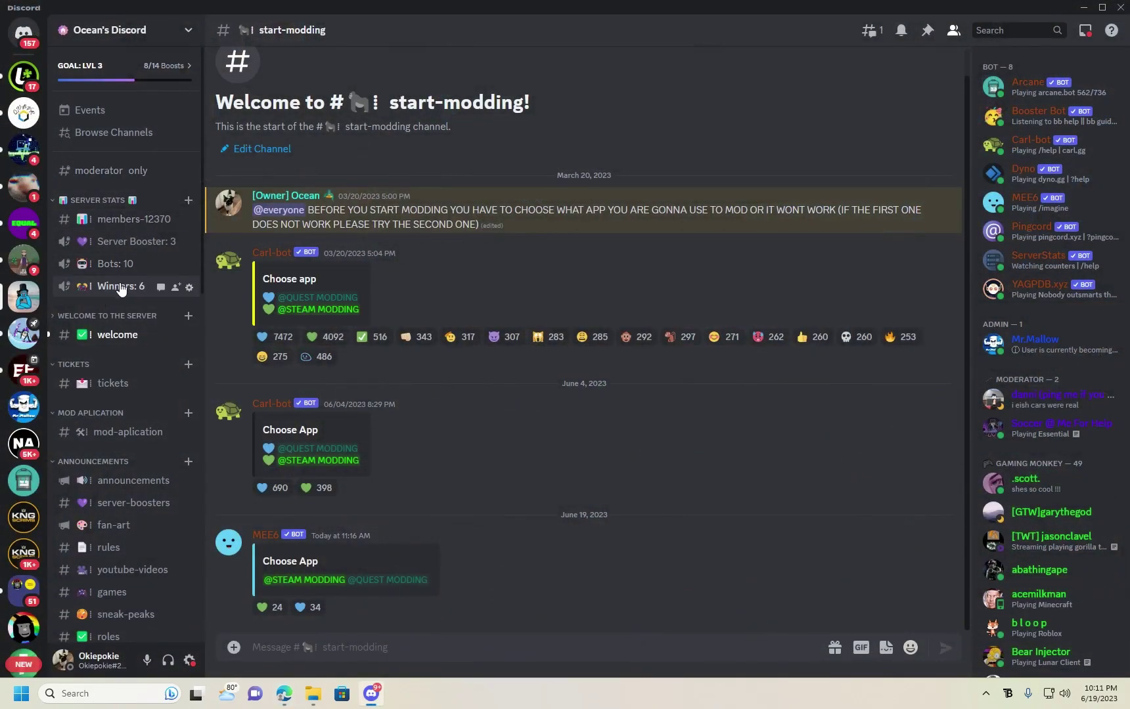
Step: Add a blue heart reaction to the Choose app post
{"action": "scroll", "coordinate": [128, 289], "scroll_direction": "down", "scroll_amount": 10}
{"action": "mouse_move", "coordinate": [137, 366]}
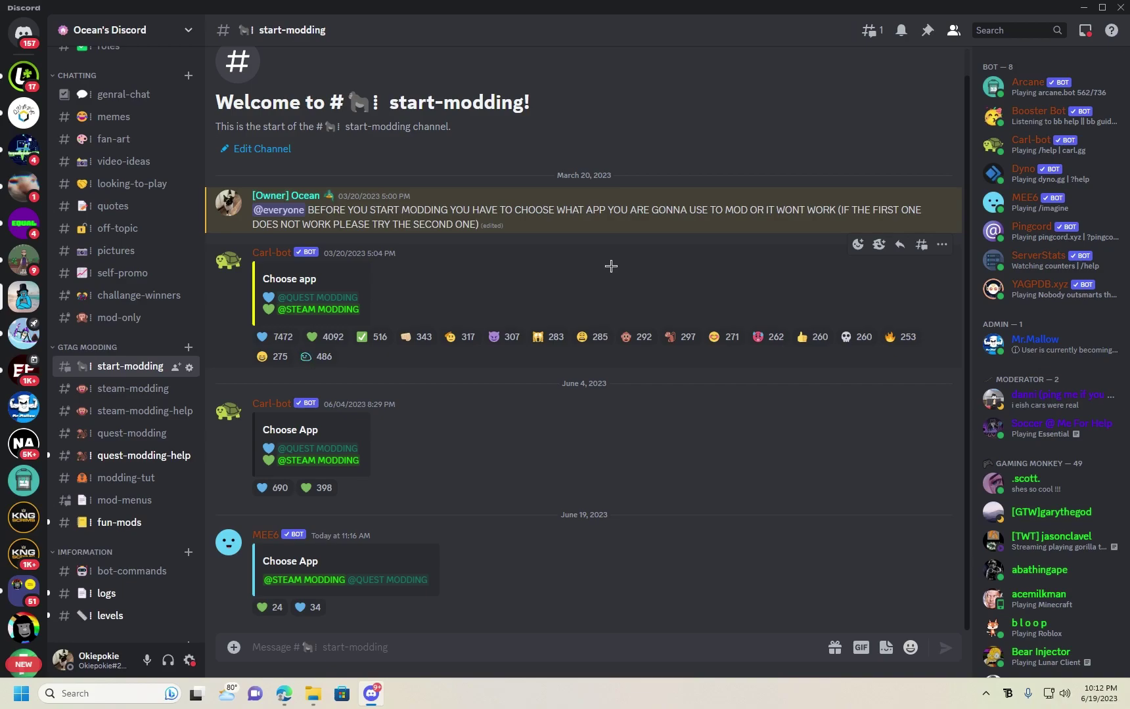
{"action": "left_click", "coordinate": [286, 337]}
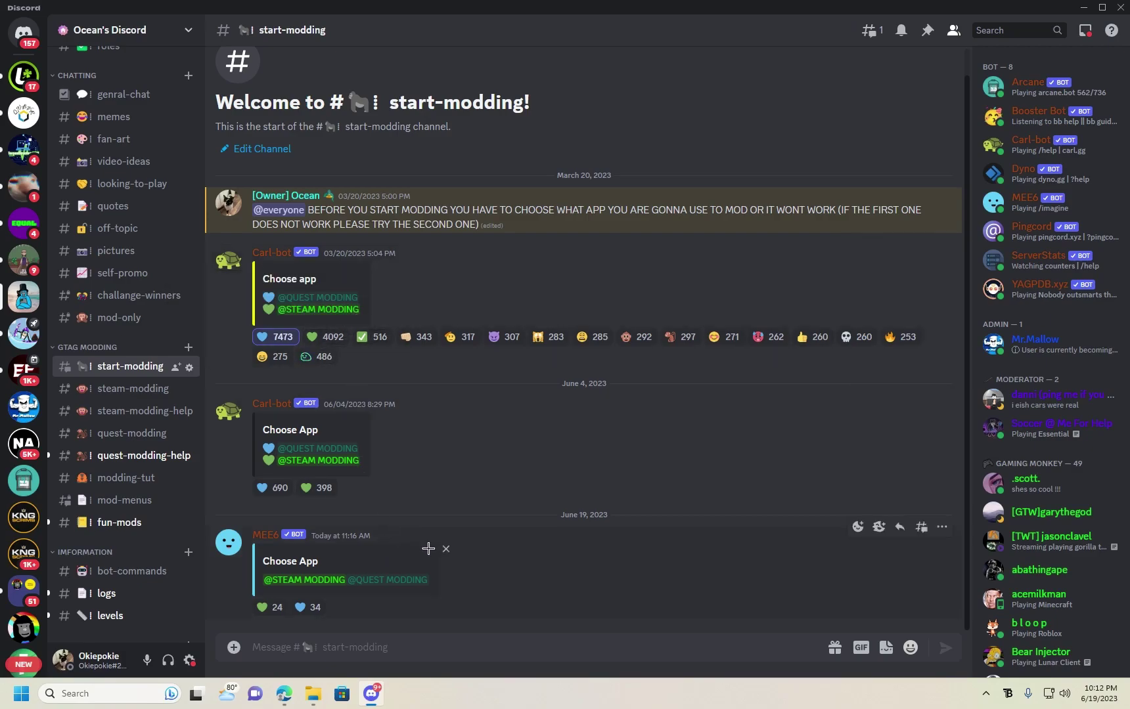
Step: Visit genral-chat and start-modding, then follow quest-modding's store.facebook.com/quest/setup link
{"action": "left_click", "coordinate": [129, 96]}
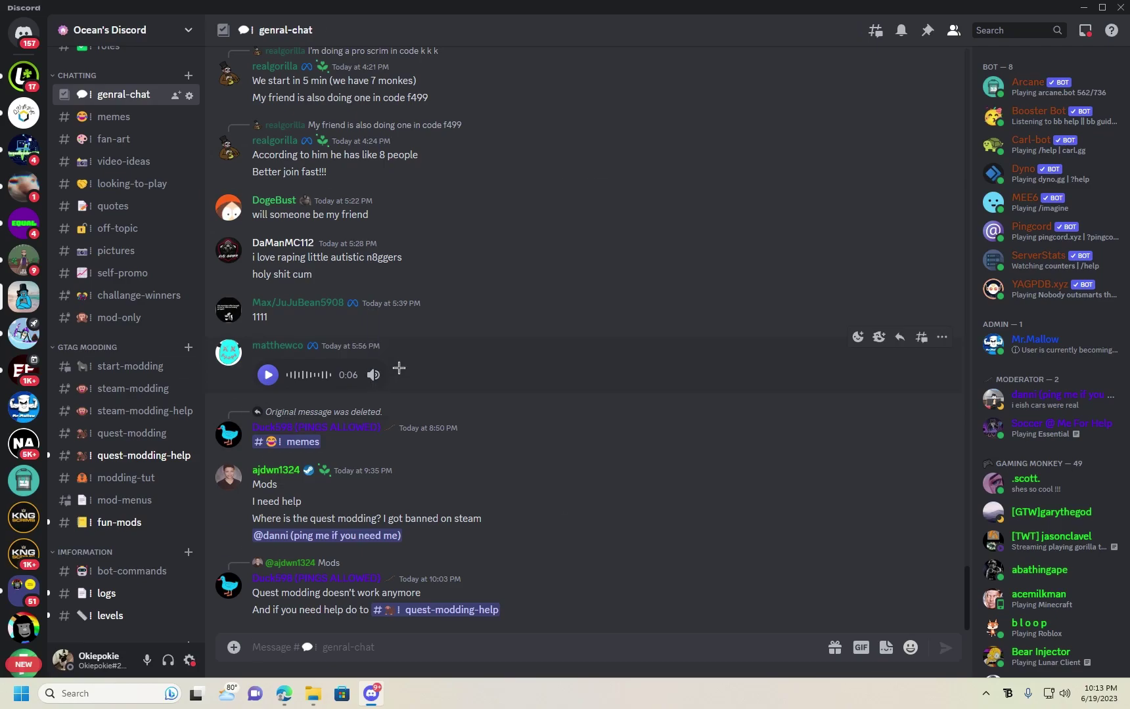
{"action": "left_click", "coordinate": [130, 366]}
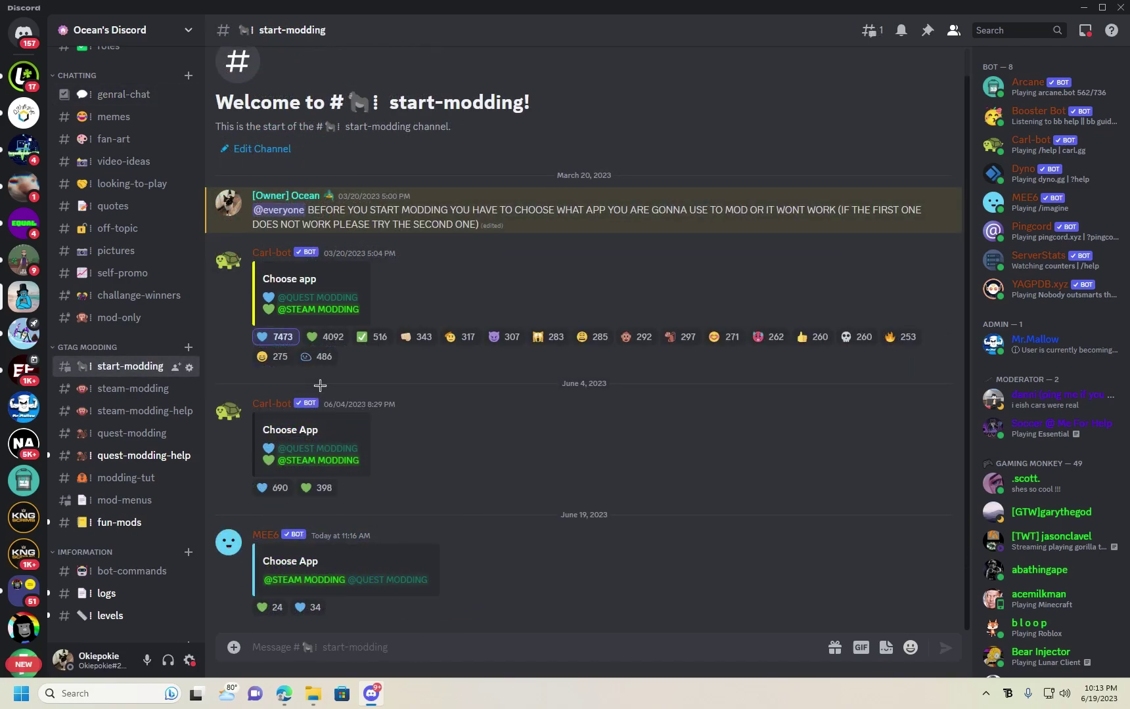
{"action": "left_click", "coordinate": [145, 439]}
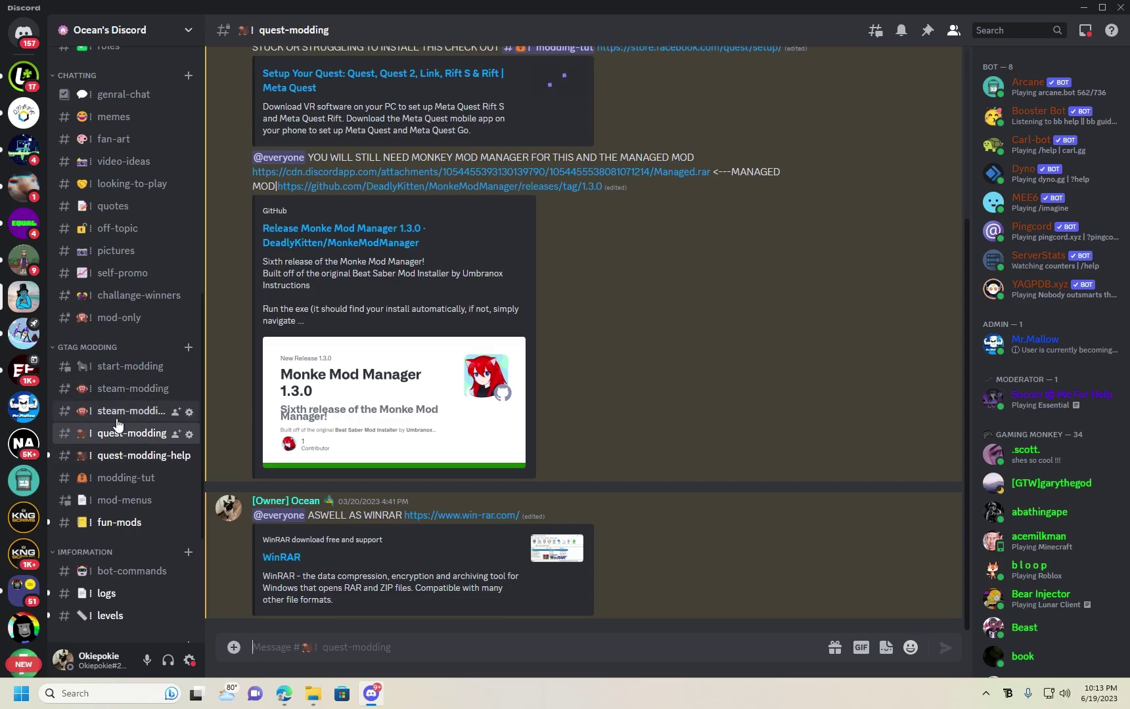
{"action": "scroll", "coordinate": [413, 436], "scroll_direction": "up", "scroll_amount": 3}
{"action": "scroll", "coordinate": [413, 436], "scroll_direction": "down", "scroll_amount": 3}
{"action": "scroll", "coordinate": [420, 420], "scroll_direction": "up", "scroll_amount": 3}
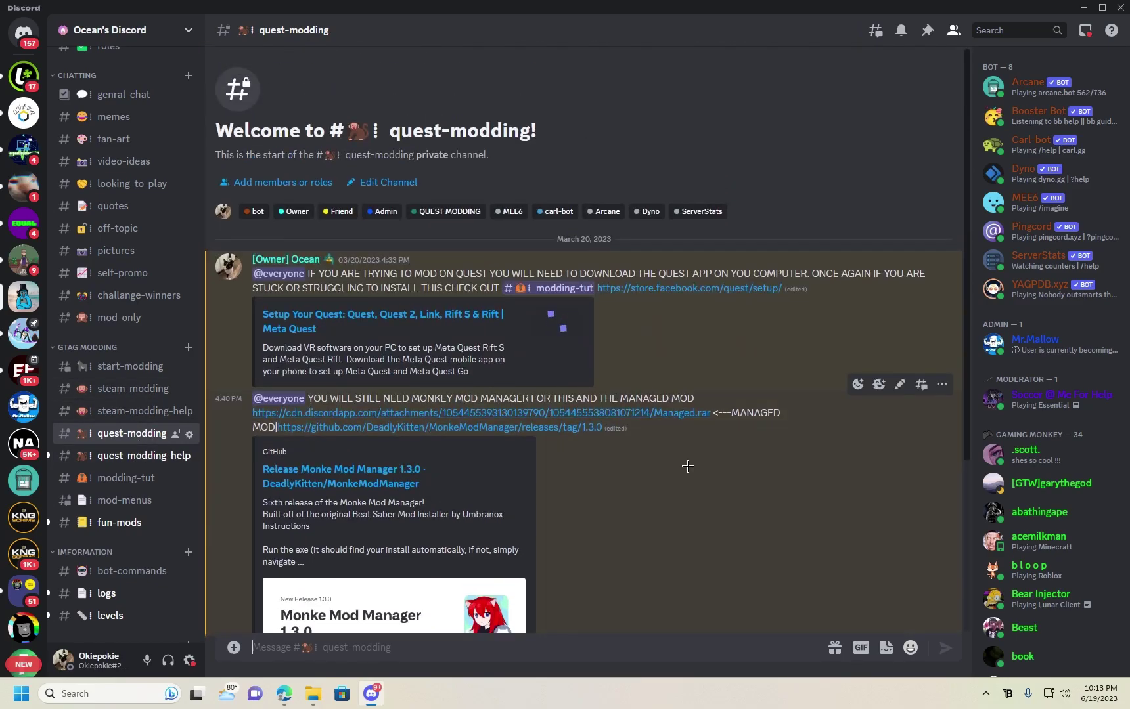
{"action": "left_click", "coordinate": [434, 314]}
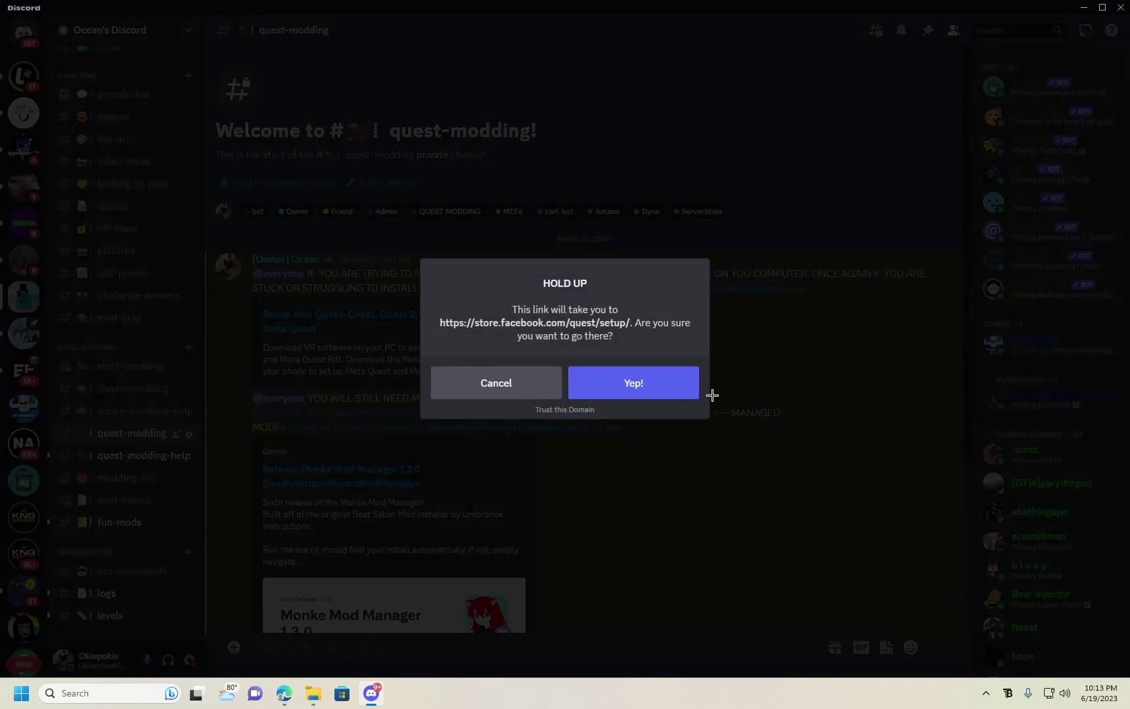
Step: Confirm leaving Discord and scroll Meta's Quest setup page to the Air Link and Link Cable section
{"action": "left_click", "coordinate": [693, 393]}
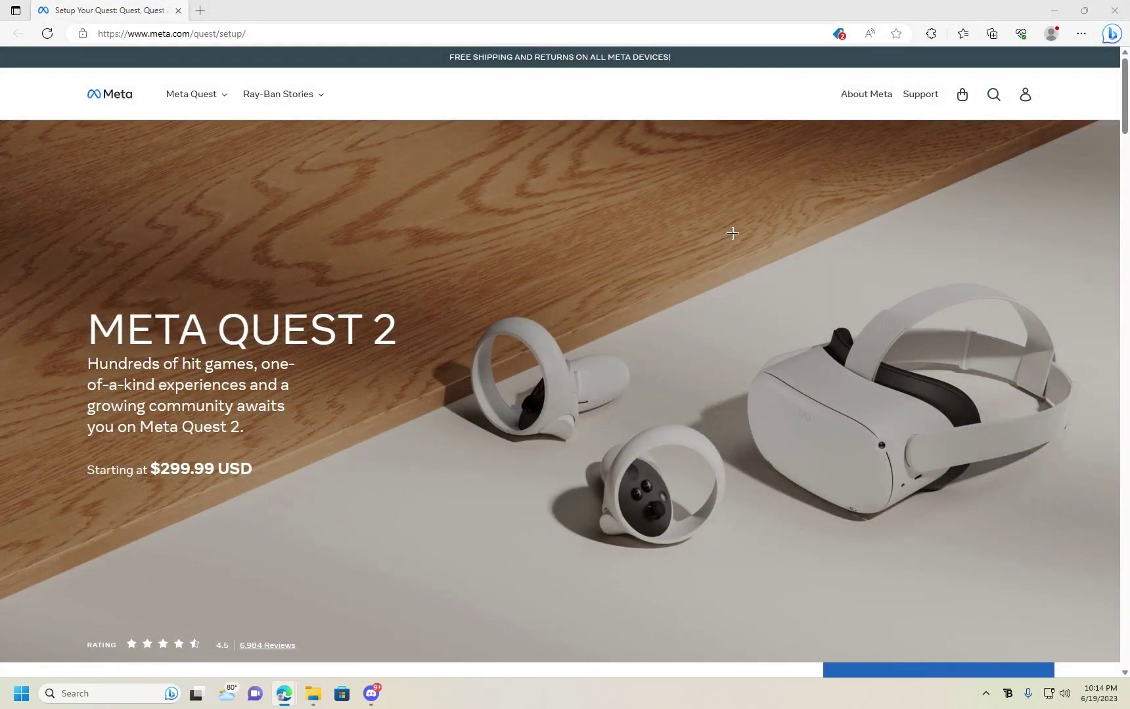
{"action": "scroll", "coordinate": [716, 281], "scroll_direction": "down", "scroll_amount": 10}
{"action": "scroll", "coordinate": [716, 280], "scroll_direction": "up", "scroll_amount": 2}
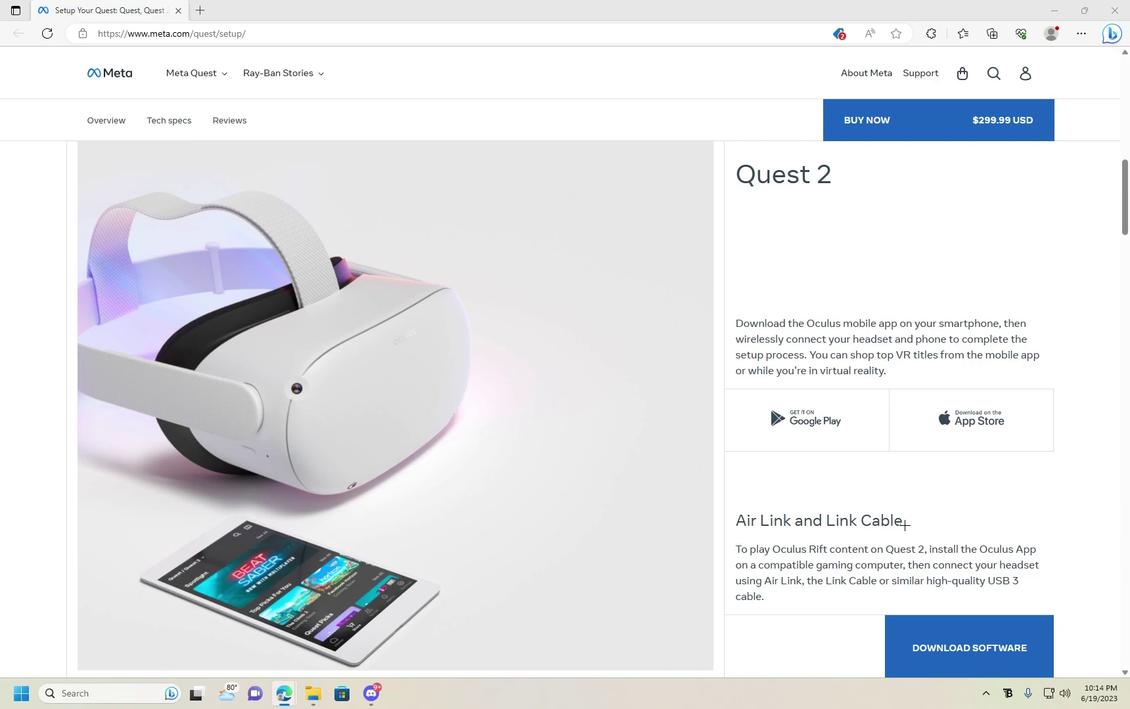
{"action": "scroll", "coordinate": [913, 522], "scroll_direction": "down", "scroll_amount": 1}
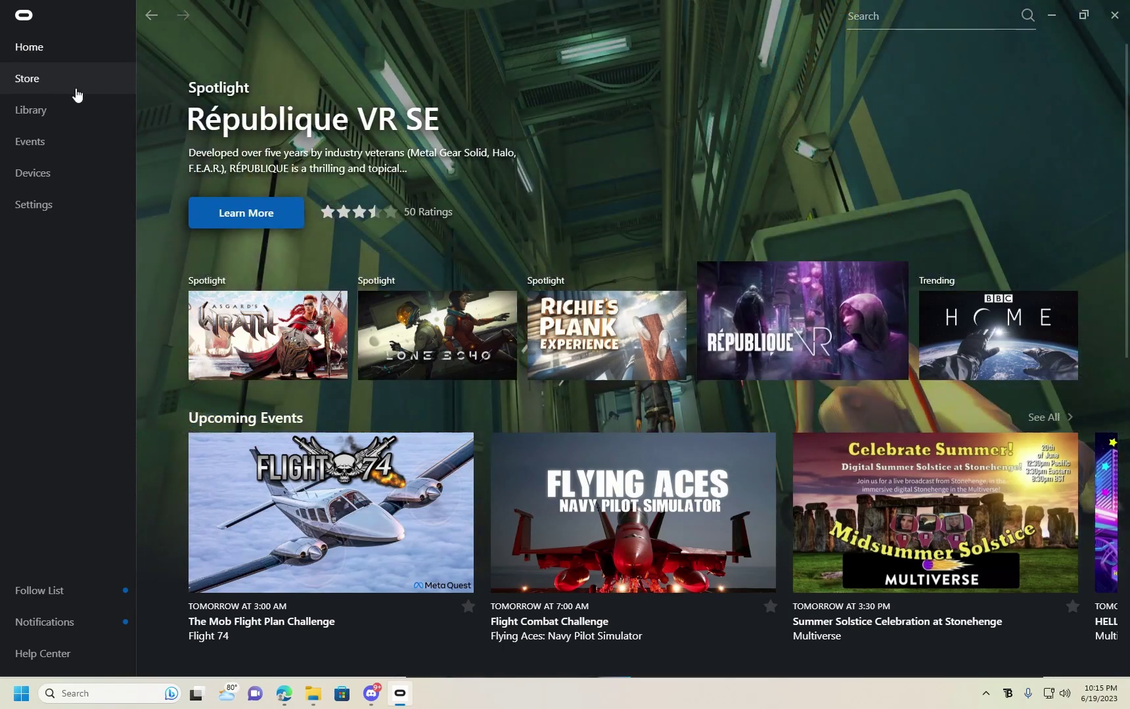
Step: Switch from Library to Home and back to the Oculus Library listing Gorilla Tag
{"action": "left_click", "coordinate": [77, 107]}
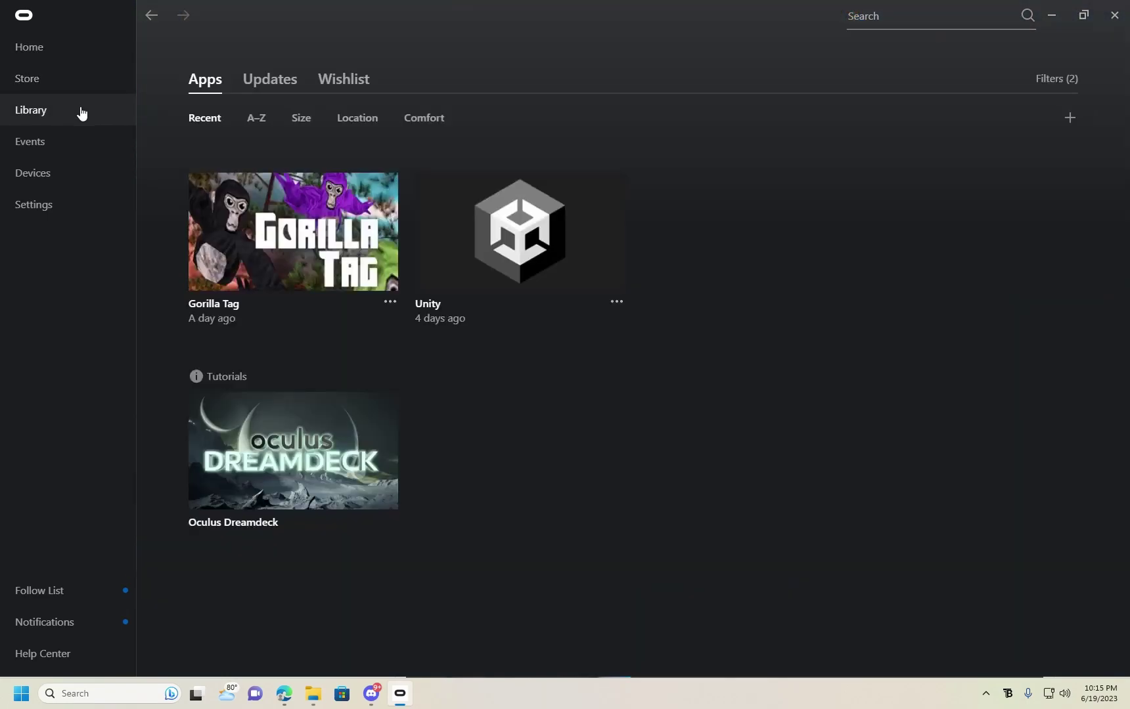
{"action": "left_click", "coordinate": [100, 49]}
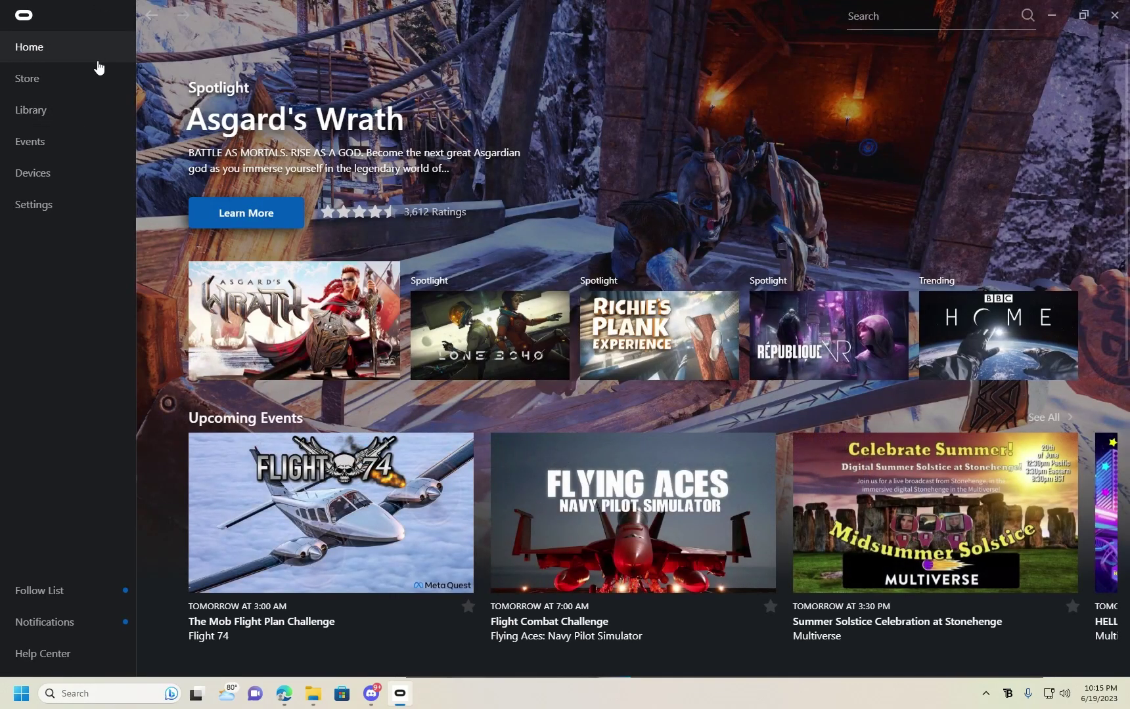
{"action": "left_click", "coordinate": [85, 110]}
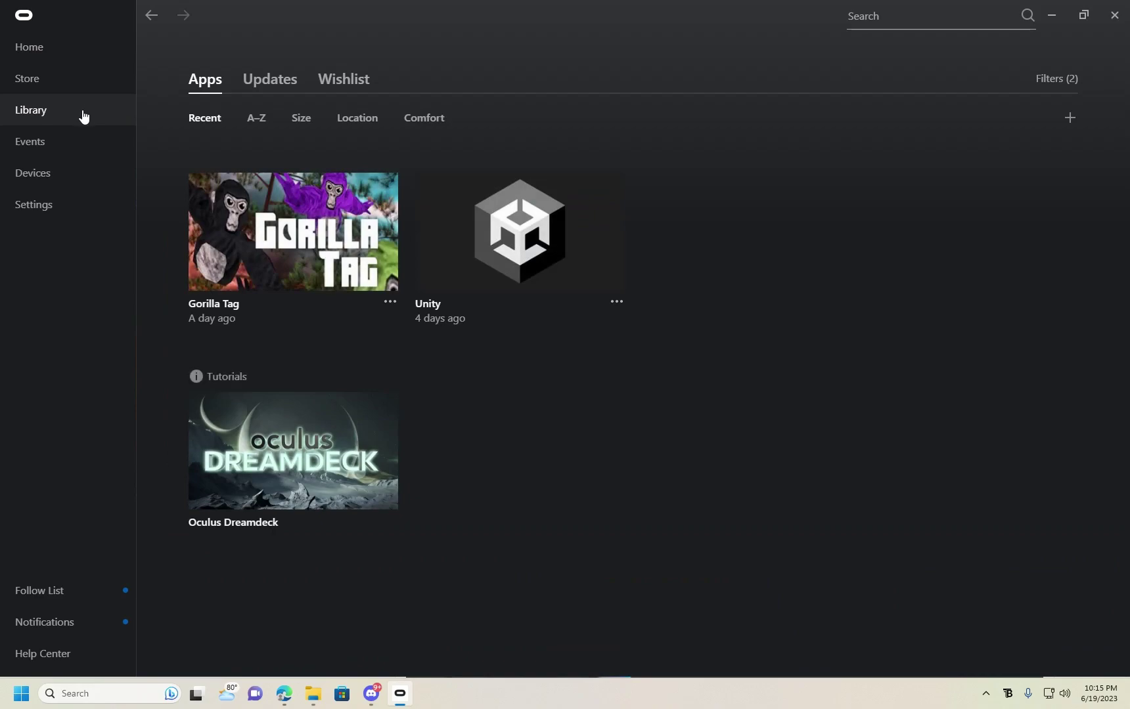
{"action": "mouse_move", "coordinate": [289, 206]}
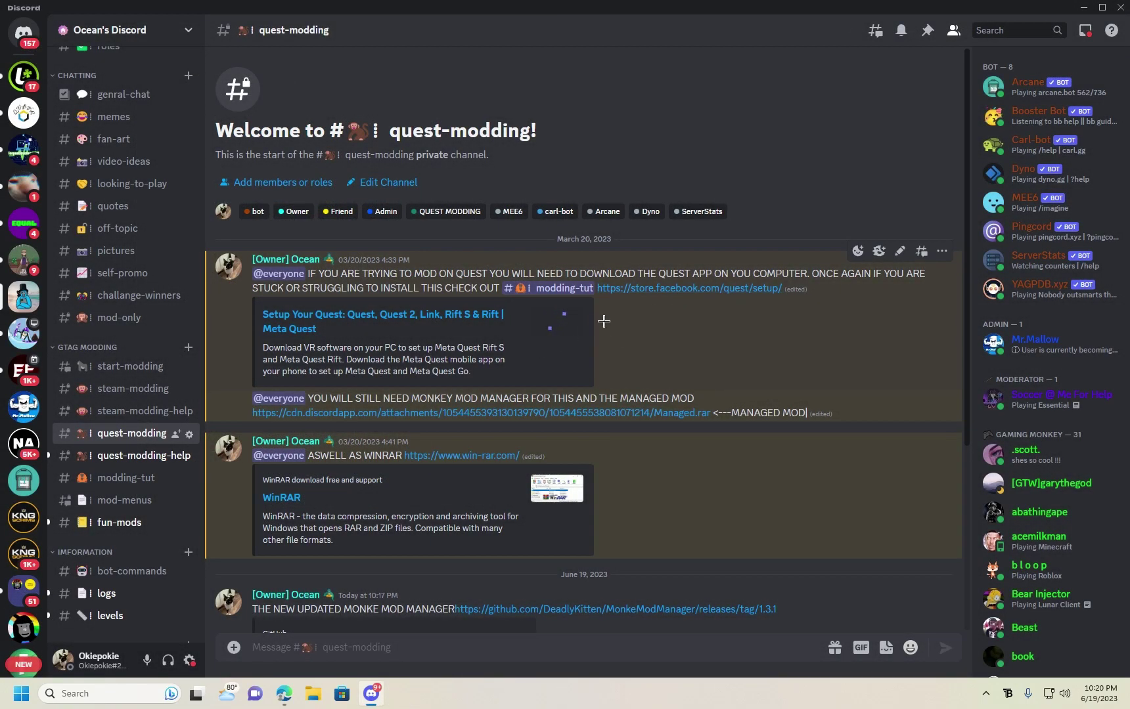
Step: Open the June 19 Monke Mod Manager v1.3.1 GitHub link and confirm leaving Discord
{"action": "scroll", "coordinate": [611, 352], "scroll_direction": "down", "scroll_amount": 4}
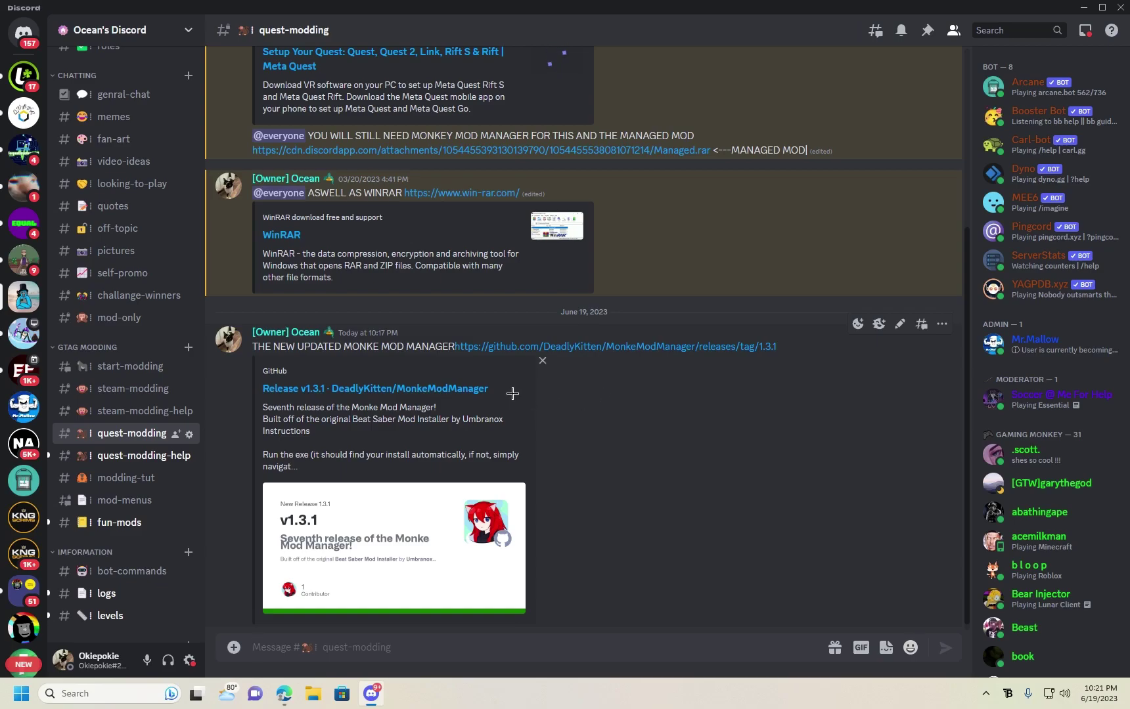
{"action": "left_click", "coordinate": [426, 390]}
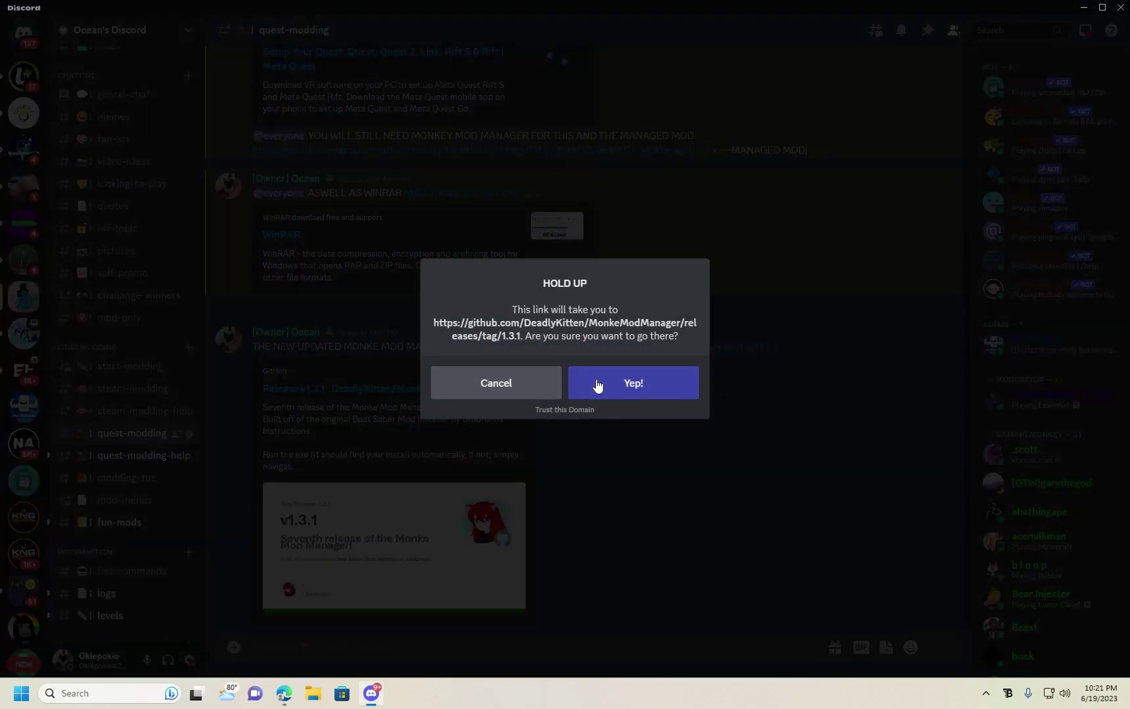
{"action": "left_click", "coordinate": [595, 388]}
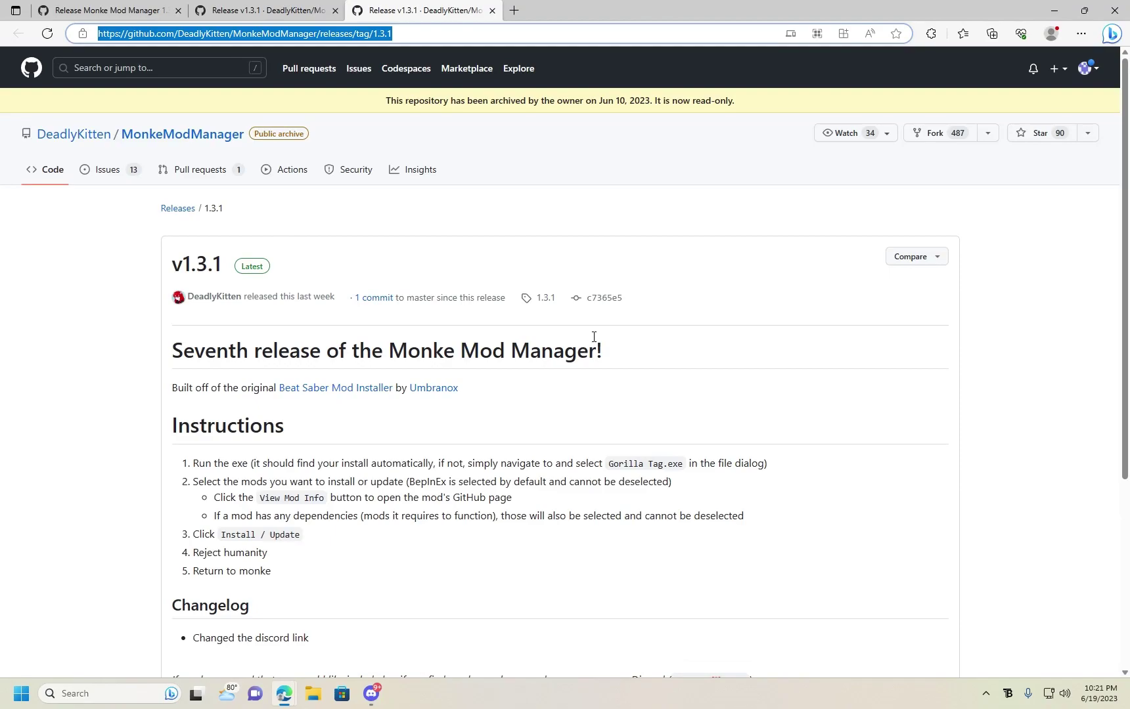
Step: Download MonkeModManager.exe from the release Assets and run it from Edge's downloads
{"action": "scroll", "coordinate": [508, 356], "scroll_direction": "down", "scroll_amount": 3}
{"action": "scroll", "coordinate": [514, 345], "scroll_direction": "down", "scroll_amount": 2}
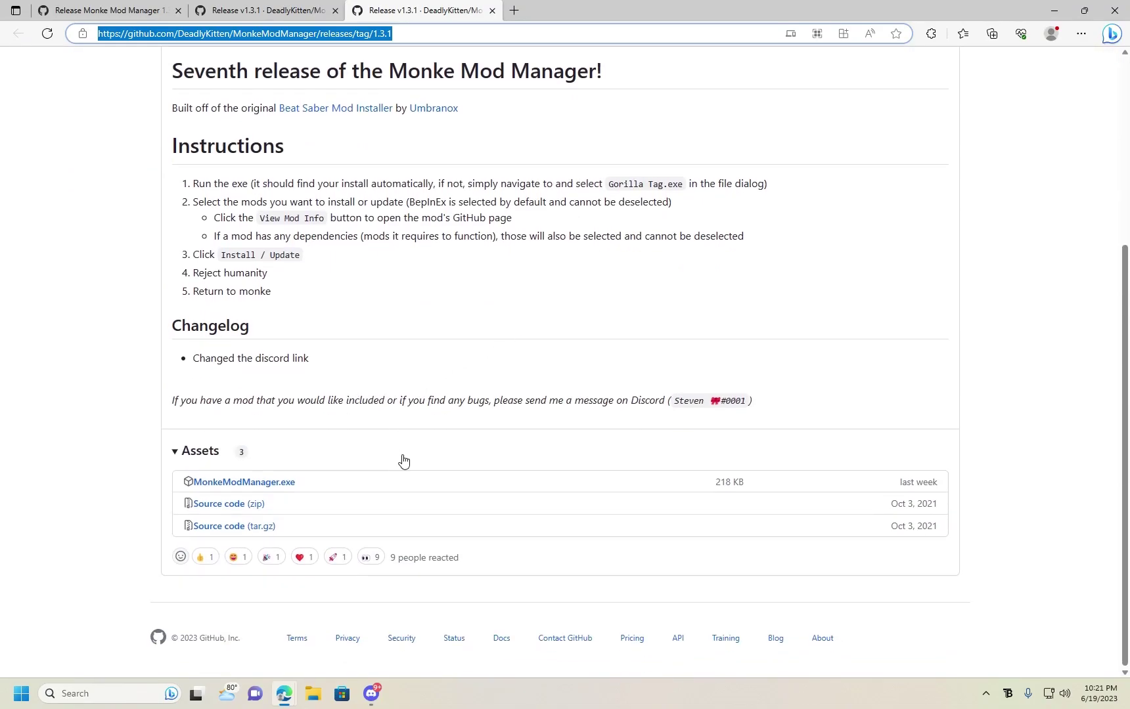
{"action": "left_click", "coordinate": [289, 483]}
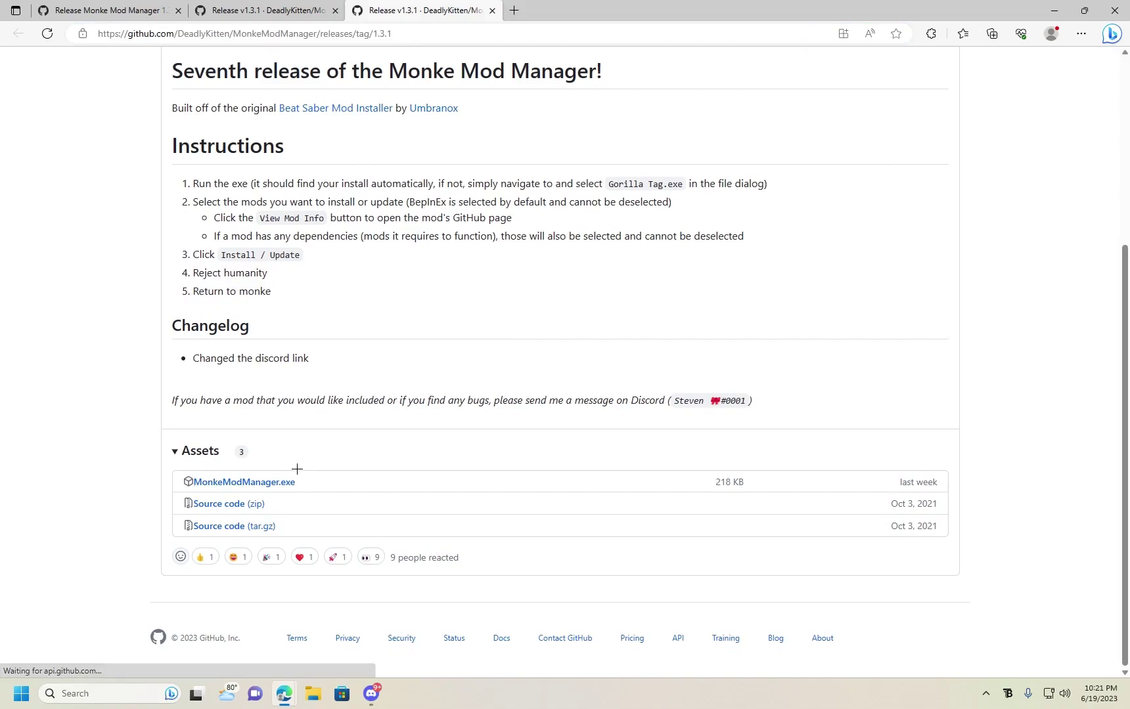
{"action": "left_click", "coordinate": [848, 86]}
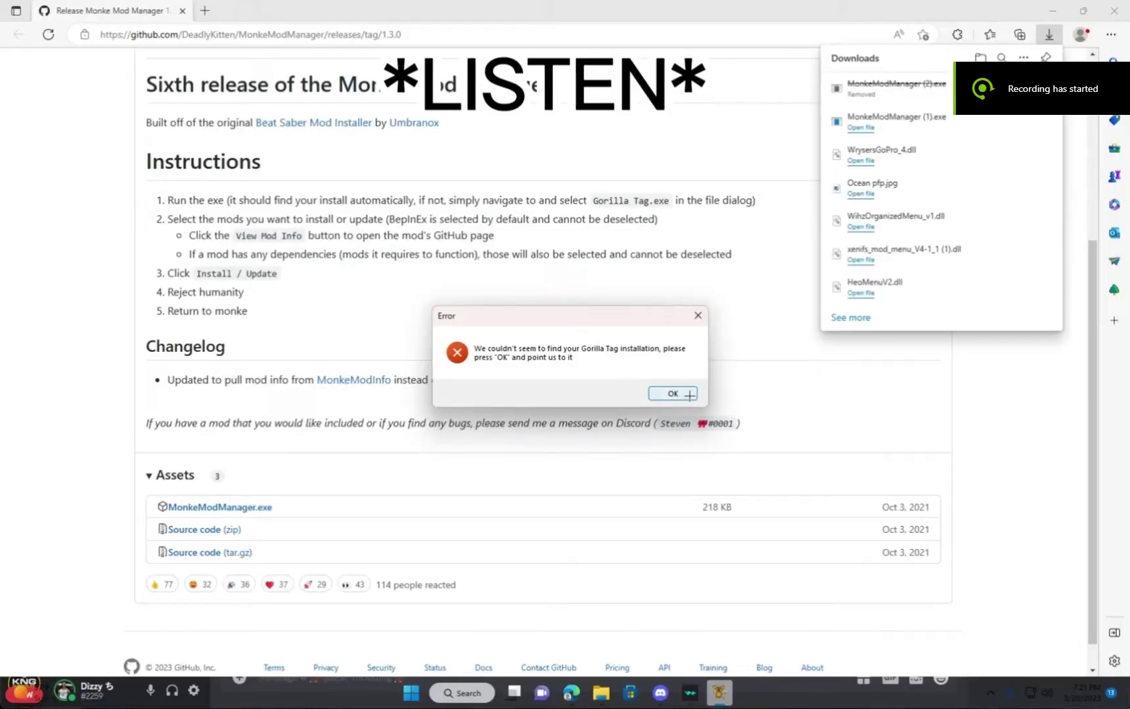
Step: Dismiss the error and select Gorilla Tag in C:\Program Files\Oculus\Software\Software\another-axiom-gorilla-tag
{"action": "left_click", "coordinate": [672, 393]}
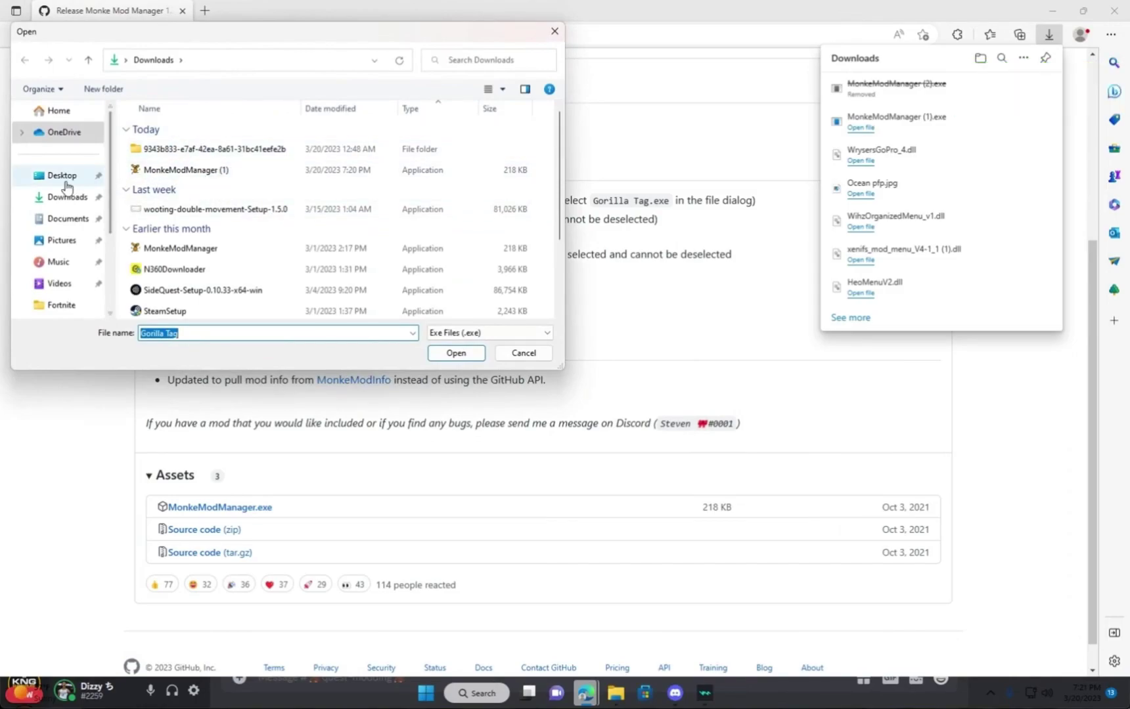
{"action": "scroll", "coordinate": [63, 187], "scroll_direction": "down", "scroll_amount": 2}
{"action": "left_click", "coordinate": [60, 283]}
{"action": "double_click", "coordinate": [215, 138]}
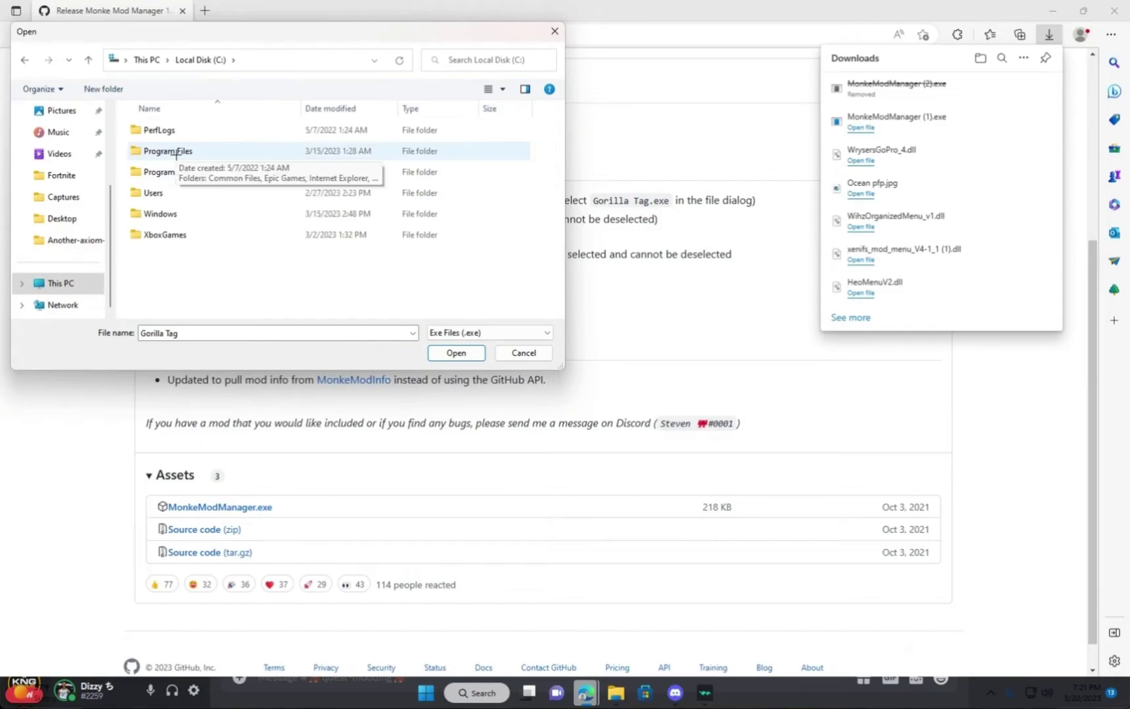
{"action": "double_click", "coordinate": [191, 151]}
{"action": "scroll", "coordinate": [191, 166], "scroll_direction": "down", "scroll_amount": 2}
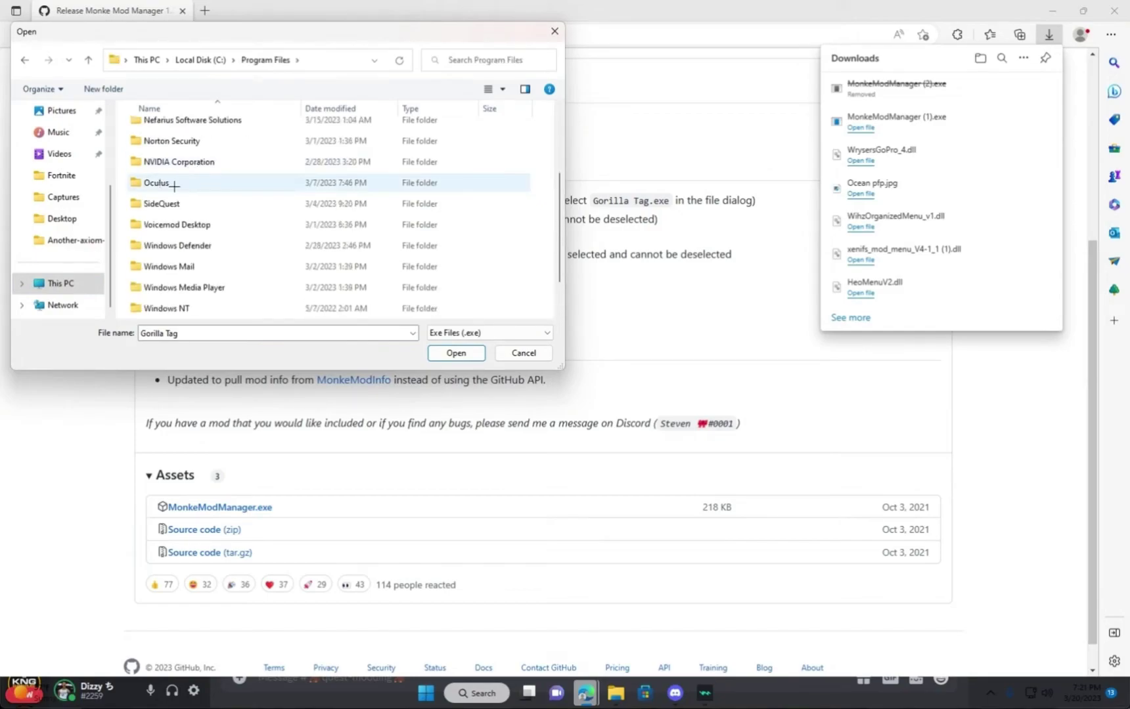
{"action": "double_click", "coordinate": [182, 186]}
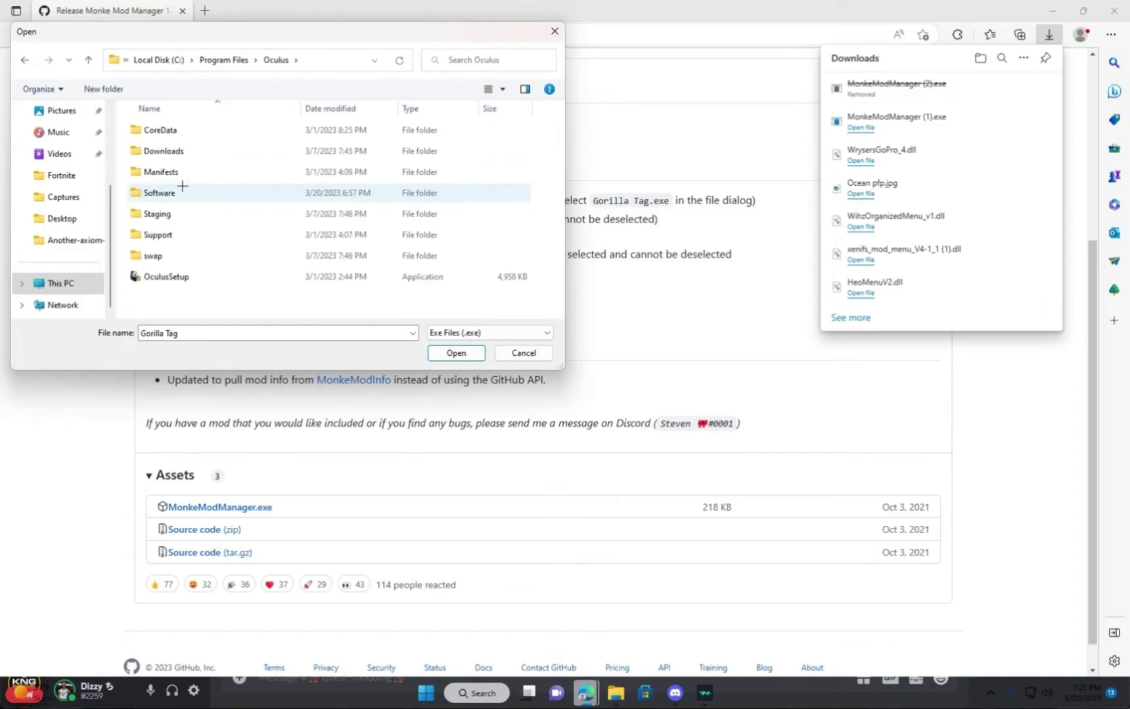
{"action": "double_click", "coordinate": [189, 197]}
{"action": "double_click", "coordinate": [157, 171]}
{"action": "double_click", "coordinate": [203, 133]}
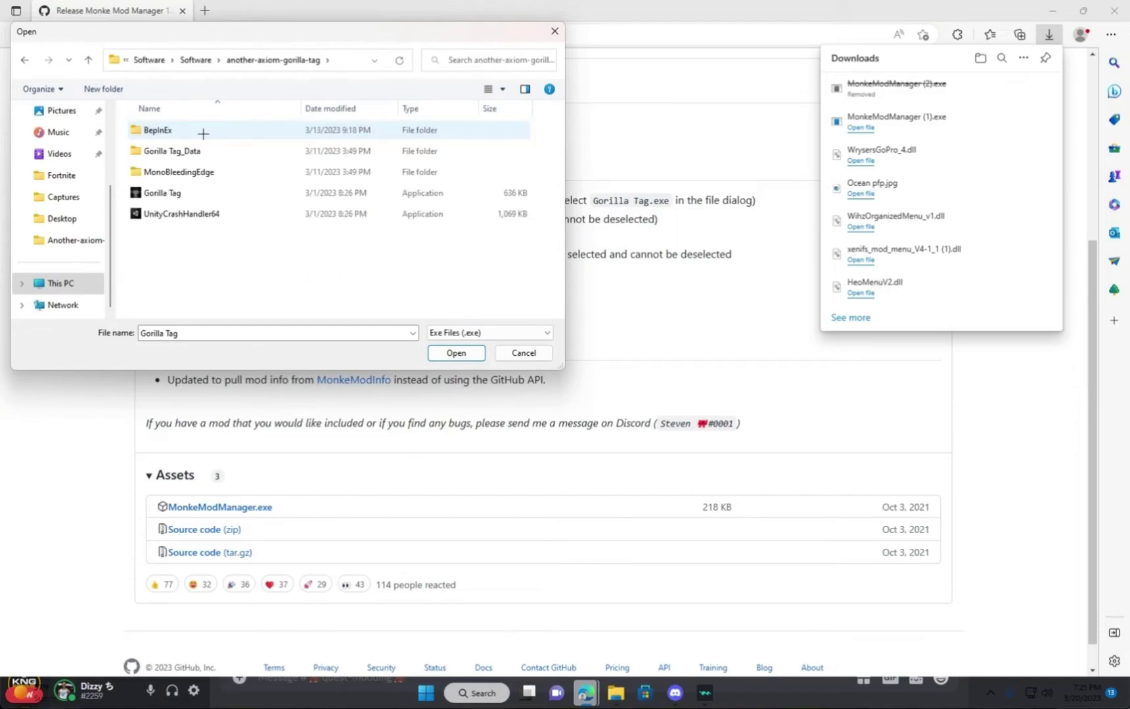
{"action": "left_click", "coordinate": [184, 194]}
{"action": "left_click", "coordinate": [459, 354]}
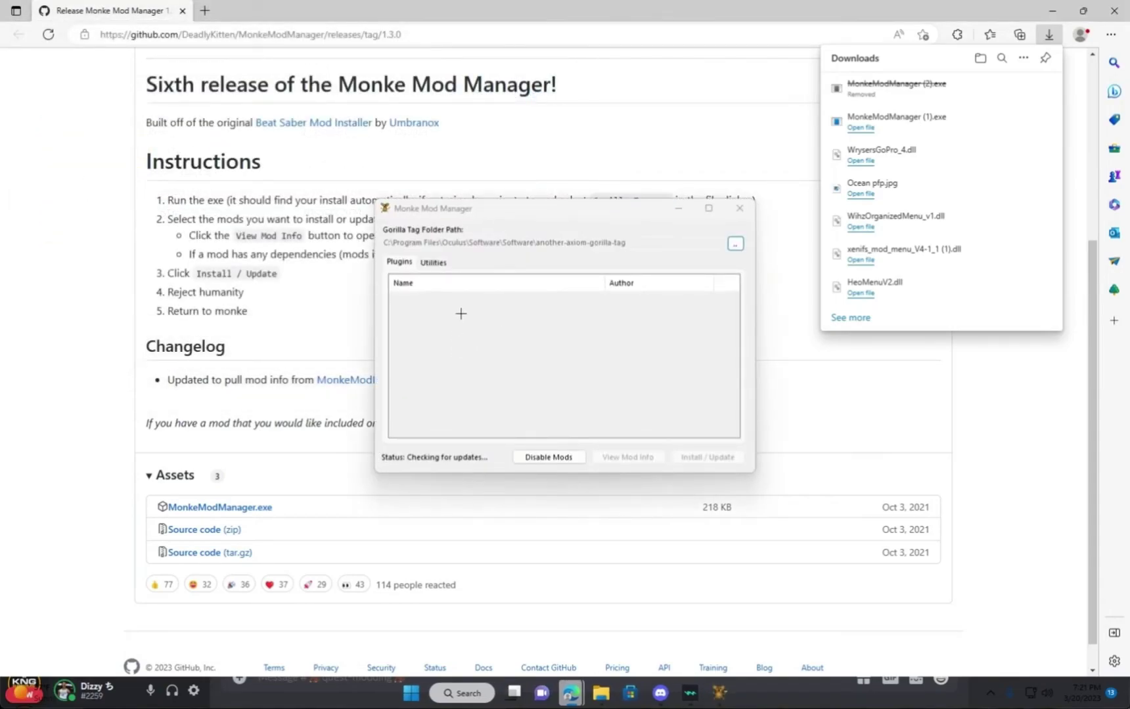
Step: Tick Computer Interface, pulling in TMPLoader and Utilla, and run Install / Update
{"action": "scroll", "coordinate": [447, 366], "scroll_direction": "up", "scroll_amount": 10}
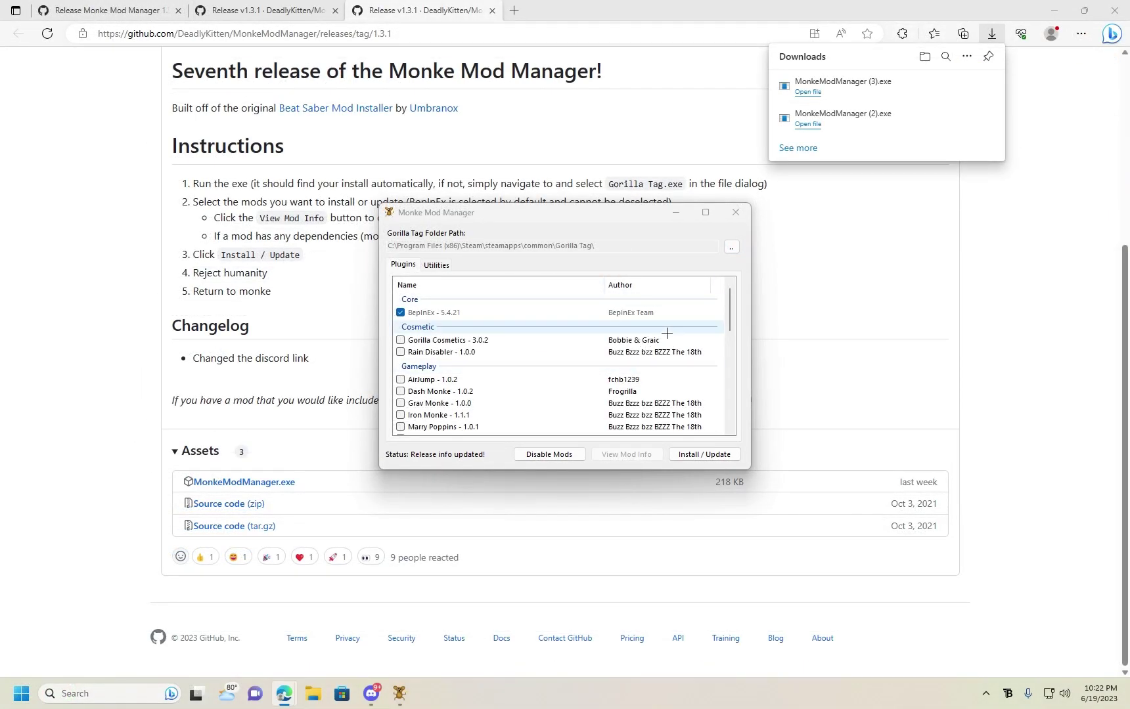
{"action": "scroll", "coordinate": [664, 334], "scroll_direction": "down", "scroll_amount": 2}
{"action": "scroll", "coordinate": [667, 334], "scroll_direction": "up", "scroll_amount": 2}
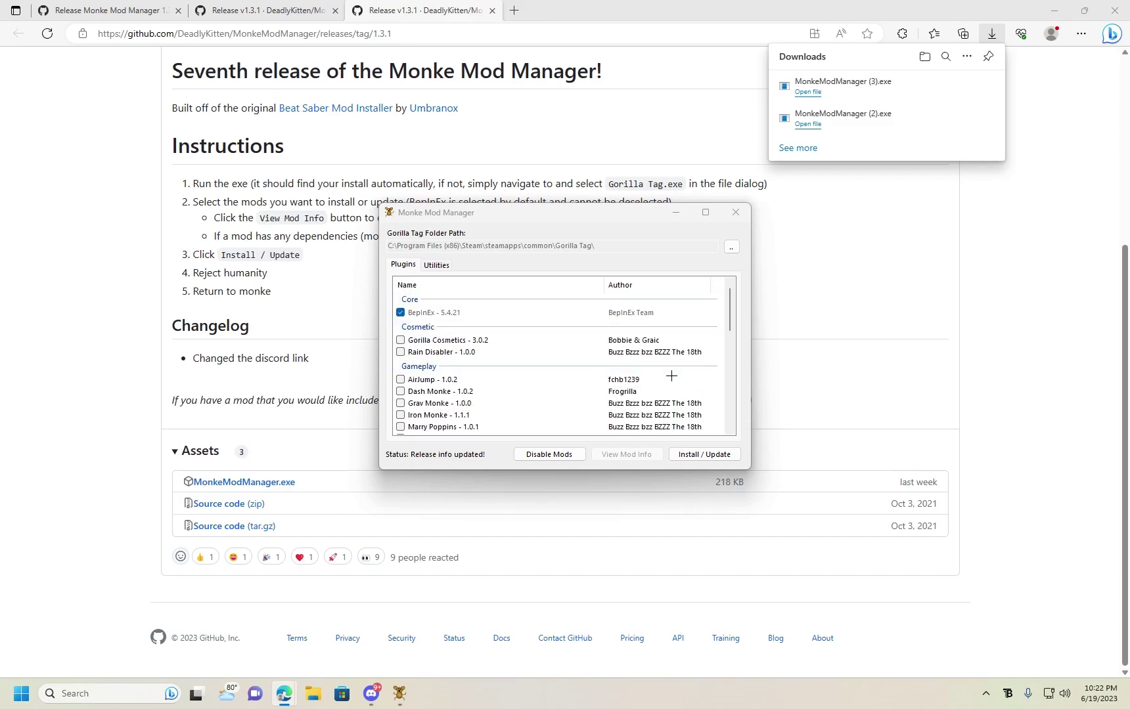
{"action": "scroll", "coordinate": [556, 337], "scroll_direction": "down", "scroll_amount": 10}
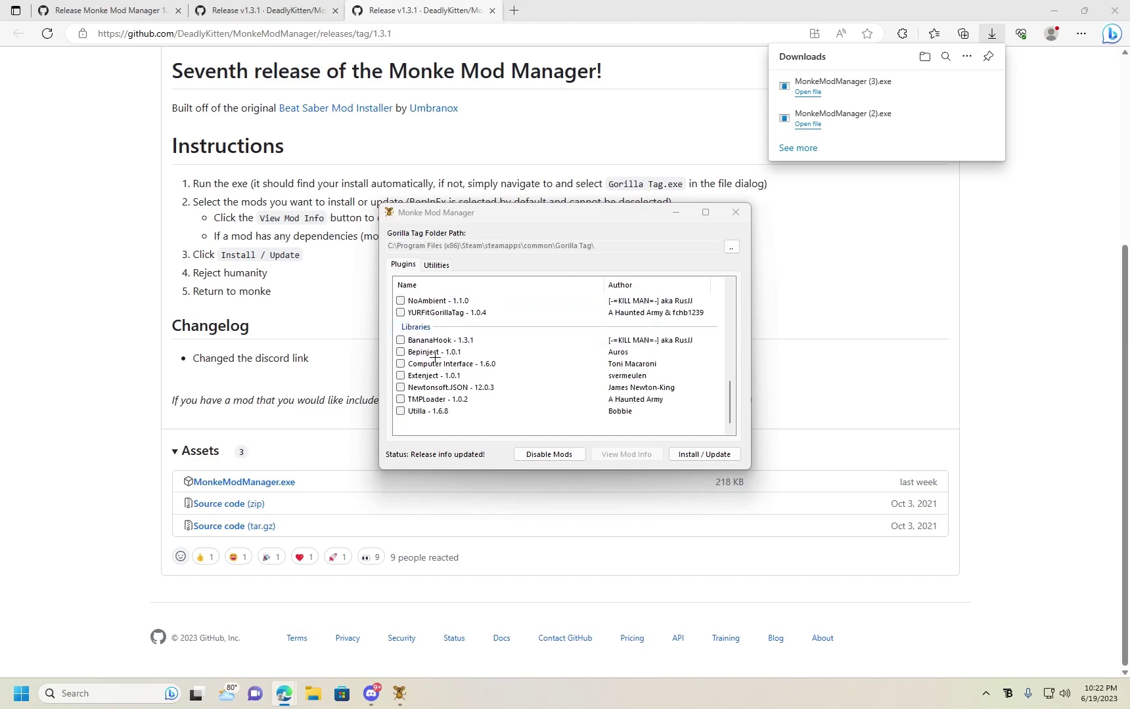
{"action": "left_click", "coordinate": [400, 365]}
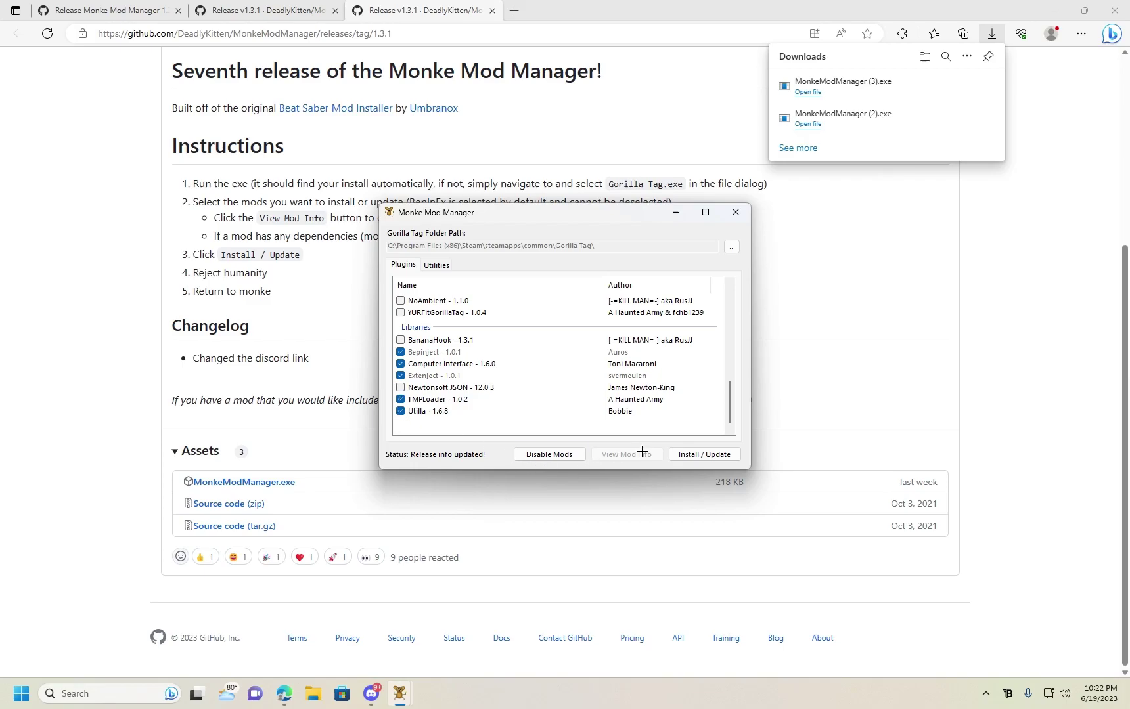
{"action": "left_click", "coordinate": [709, 453]}
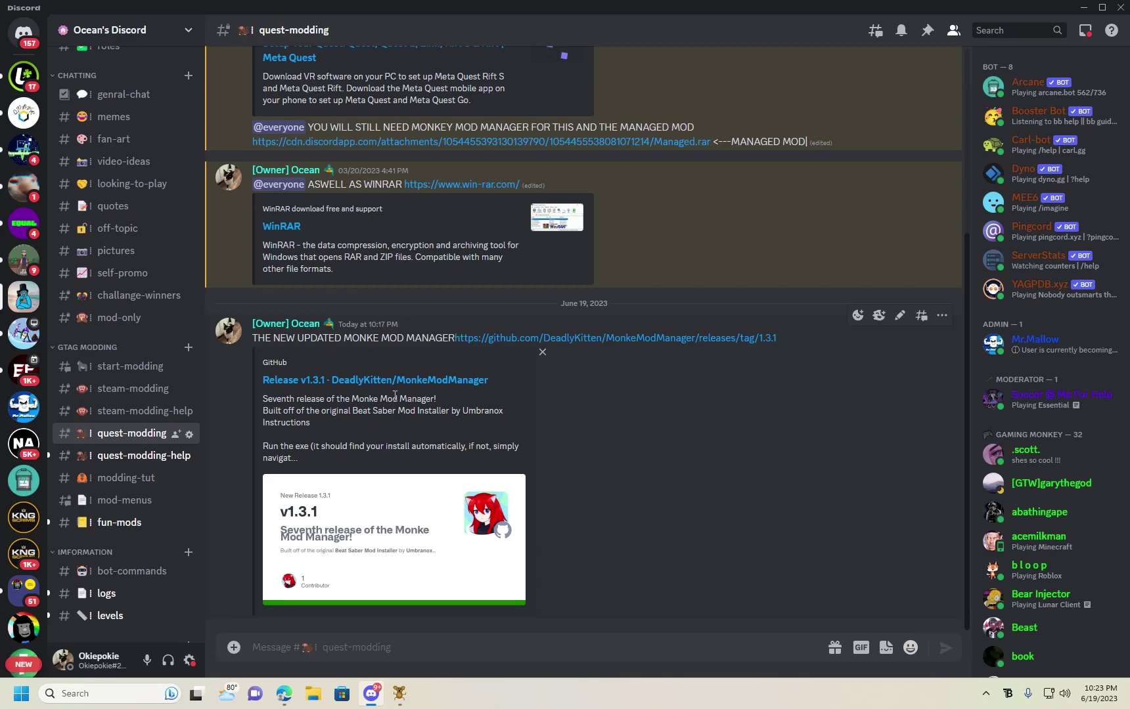
Step: Follow the WinRAR embed link in quest-modding and confirm with Yep!
{"action": "scroll", "coordinate": [395, 394], "scroll_direction": "up", "scroll_amount": 3}
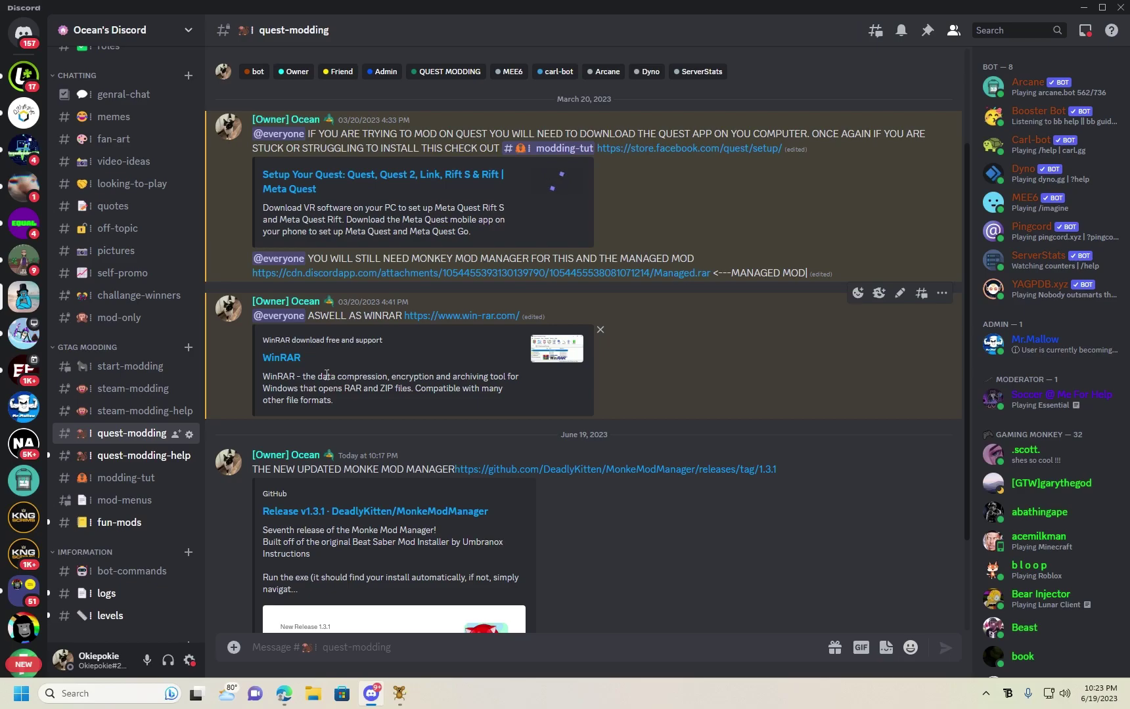
{"action": "left_click", "coordinate": [282, 358]}
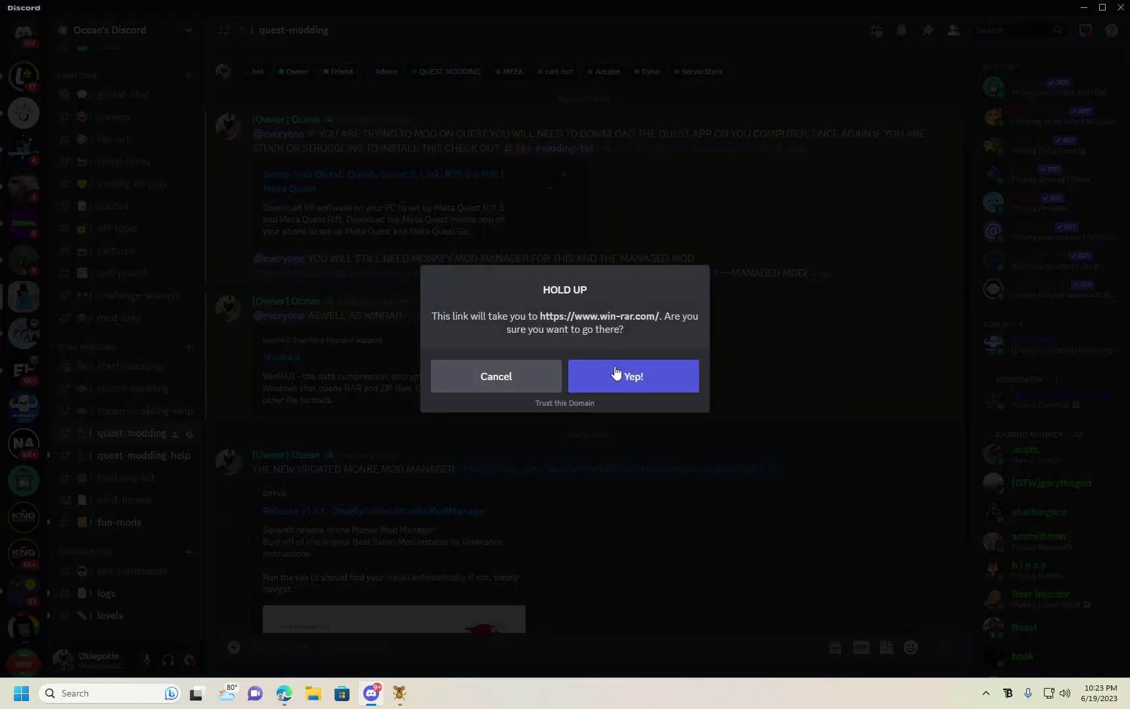
{"action": "left_click", "coordinate": [613, 379]}
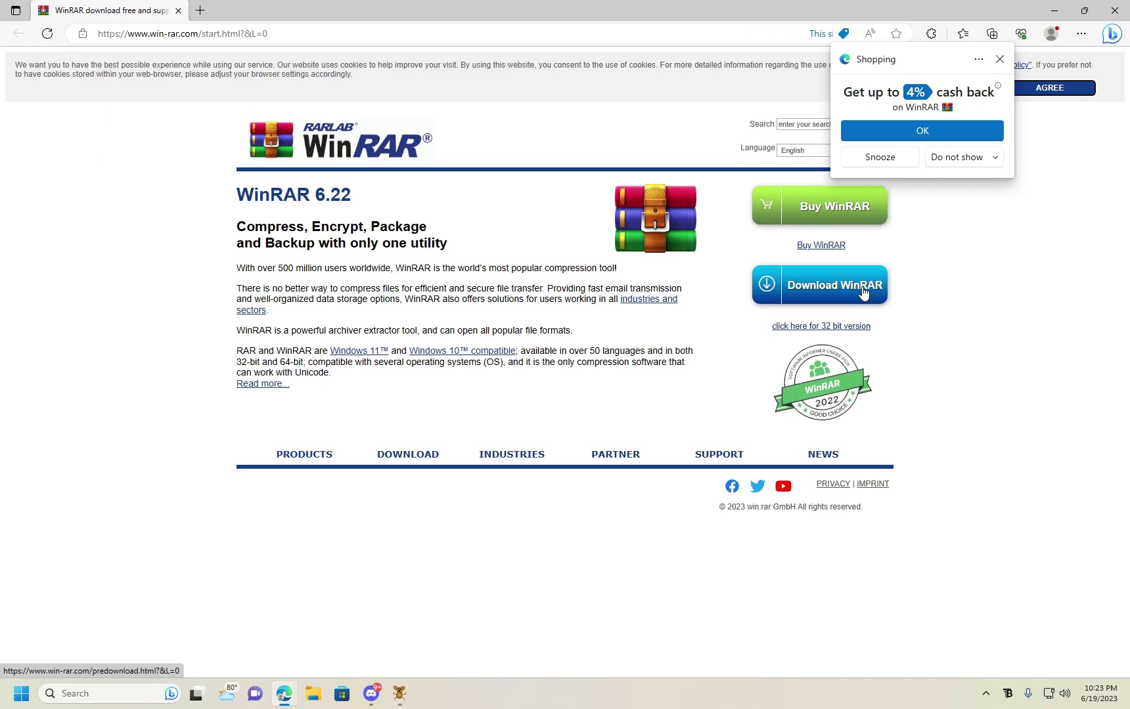
Step: Download winrar-x64-622.exe from the WinRAR site and launch it from Edge's downloads
{"action": "left_click", "coordinate": [860, 289]}
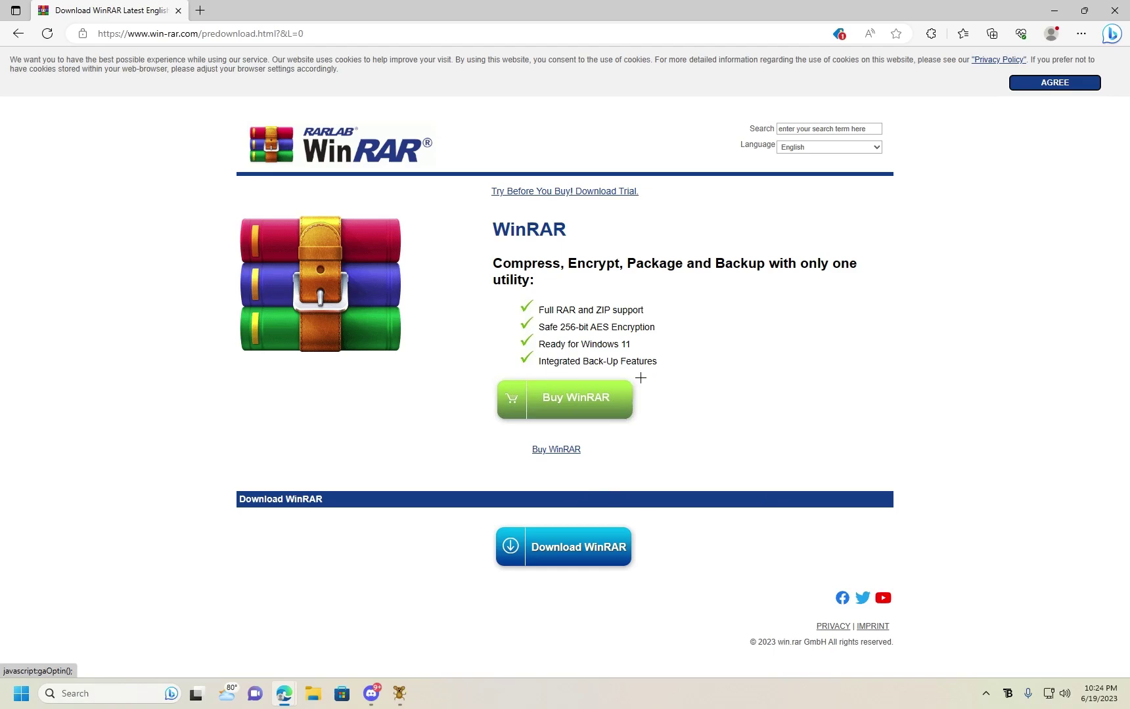
{"action": "left_click", "coordinate": [514, 563]}
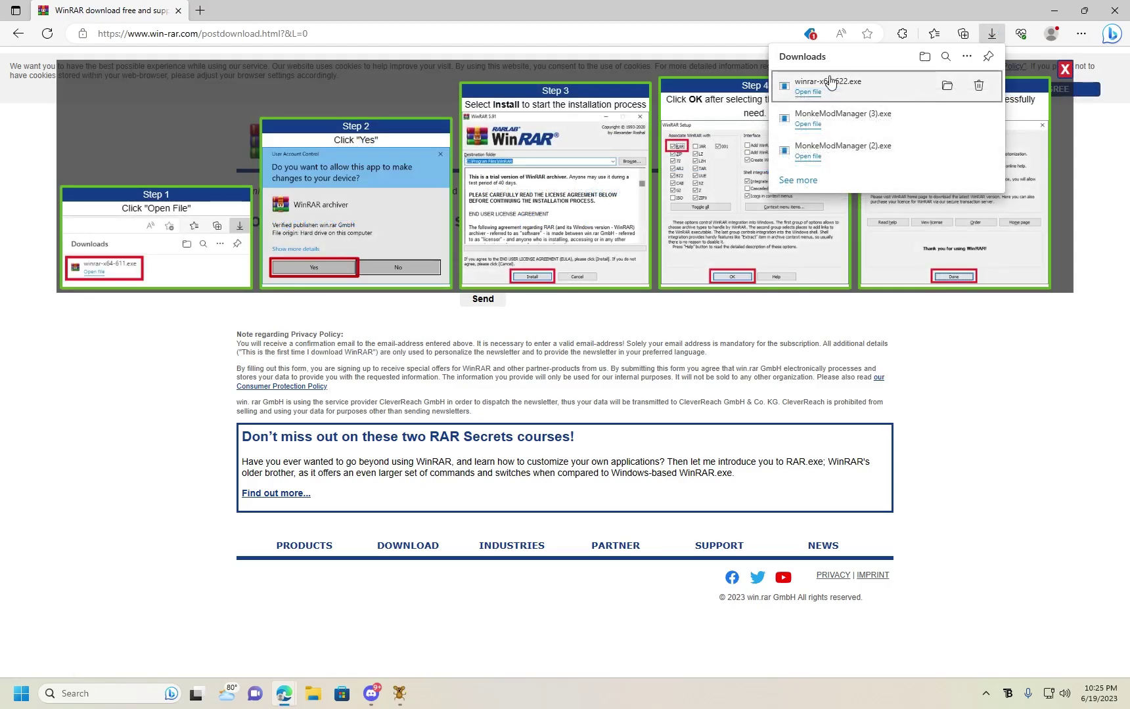
{"action": "left_click", "coordinate": [831, 85]}
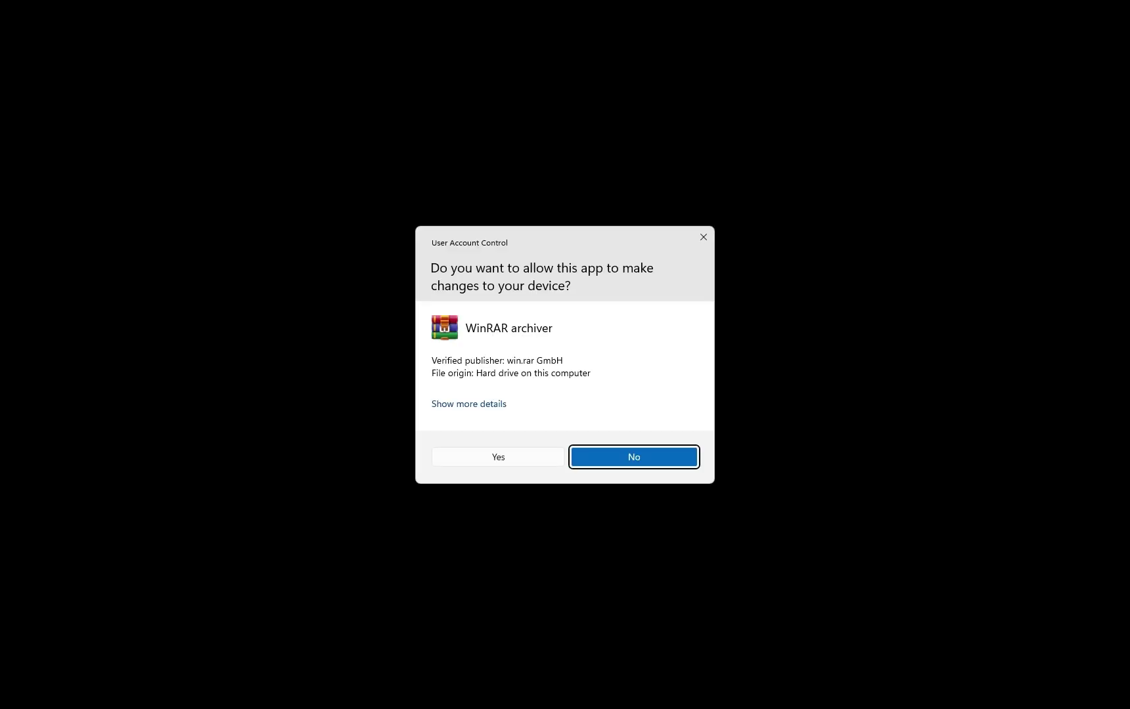
Step: Allow the installer and install WinRAR 6.22 to the default folder with default associations
{"action": "left_click", "coordinate": [512, 455]}
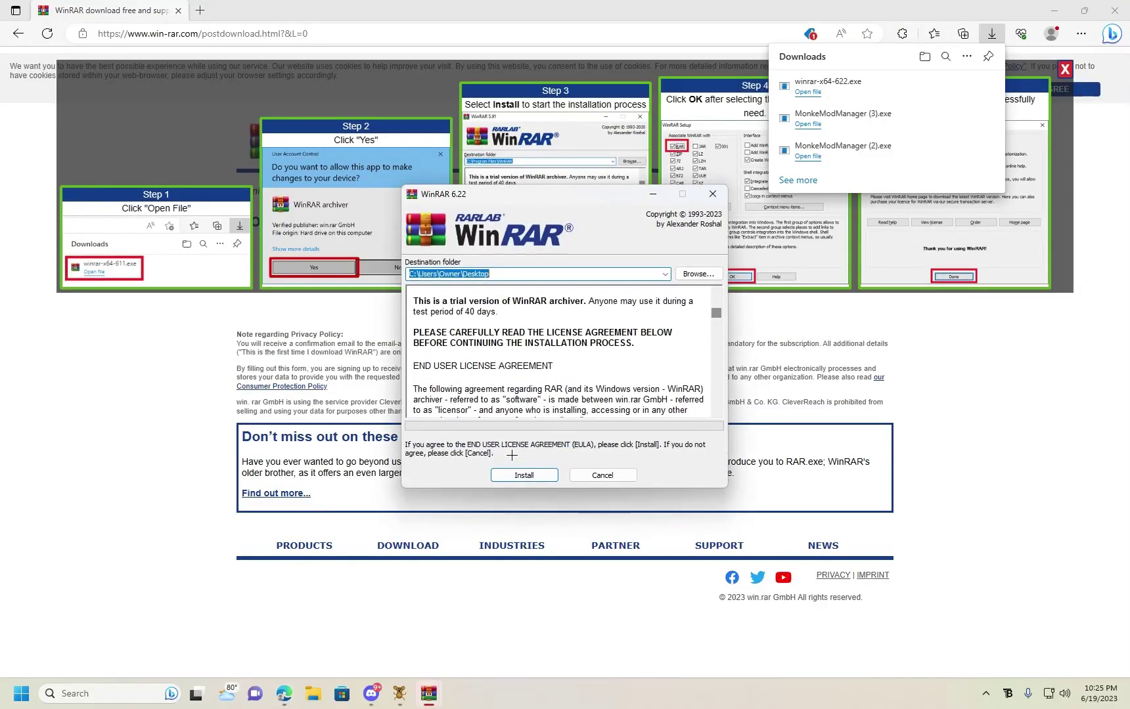
{"action": "left_click", "coordinate": [544, 475]}
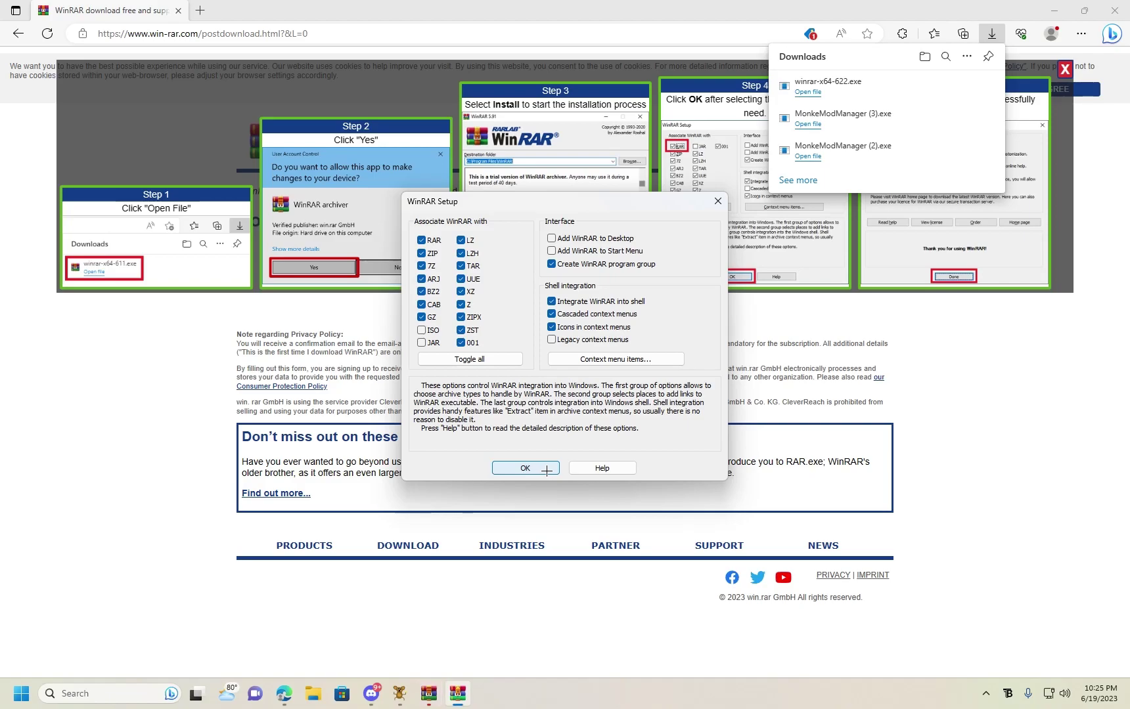
{"action": "left_click", "coordinate": [547, 470]}
{"action": "left_click", "coordinate": [548, 471]}
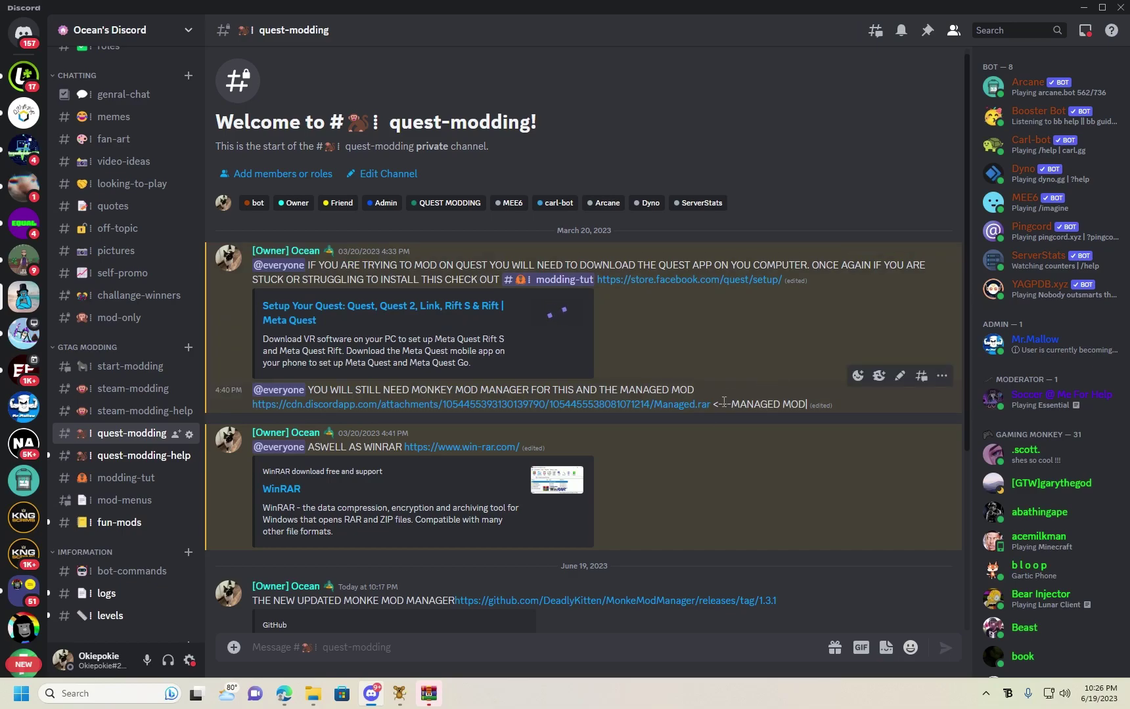
Step: Download Managed.rar from the quest-modding post, confirming Continue to download past the warning
{"action": "left_click", "coordinate": [677, 405]}
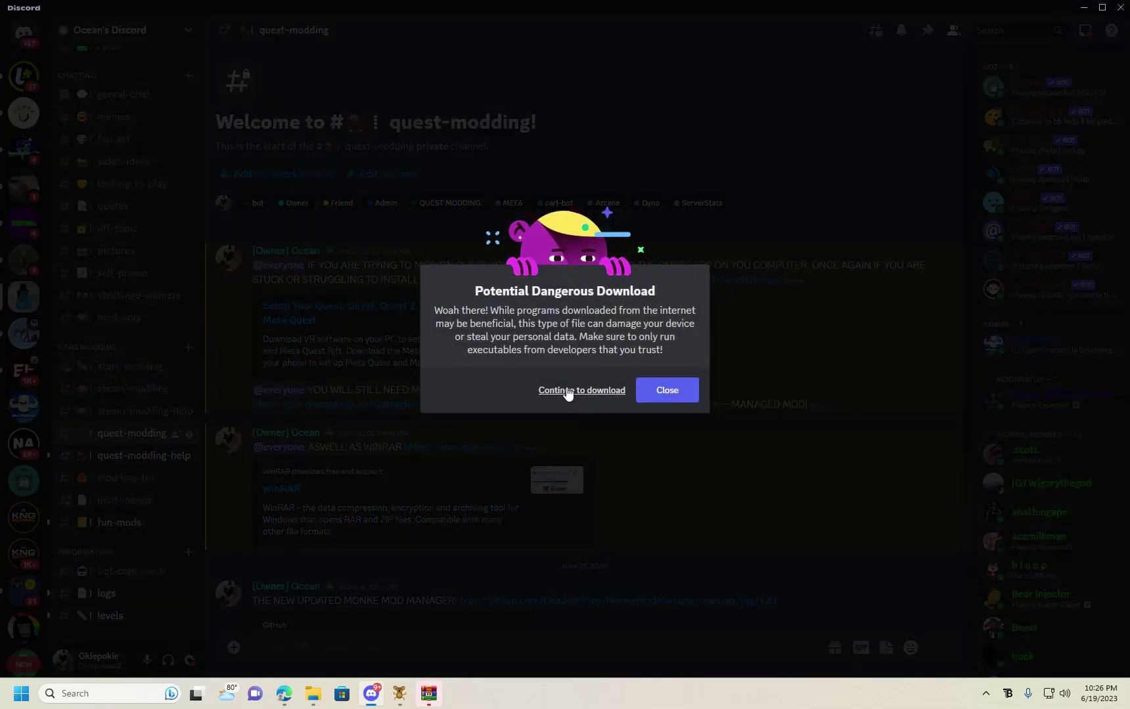
{"action": "left_click", "coordinate": [568, 392]}
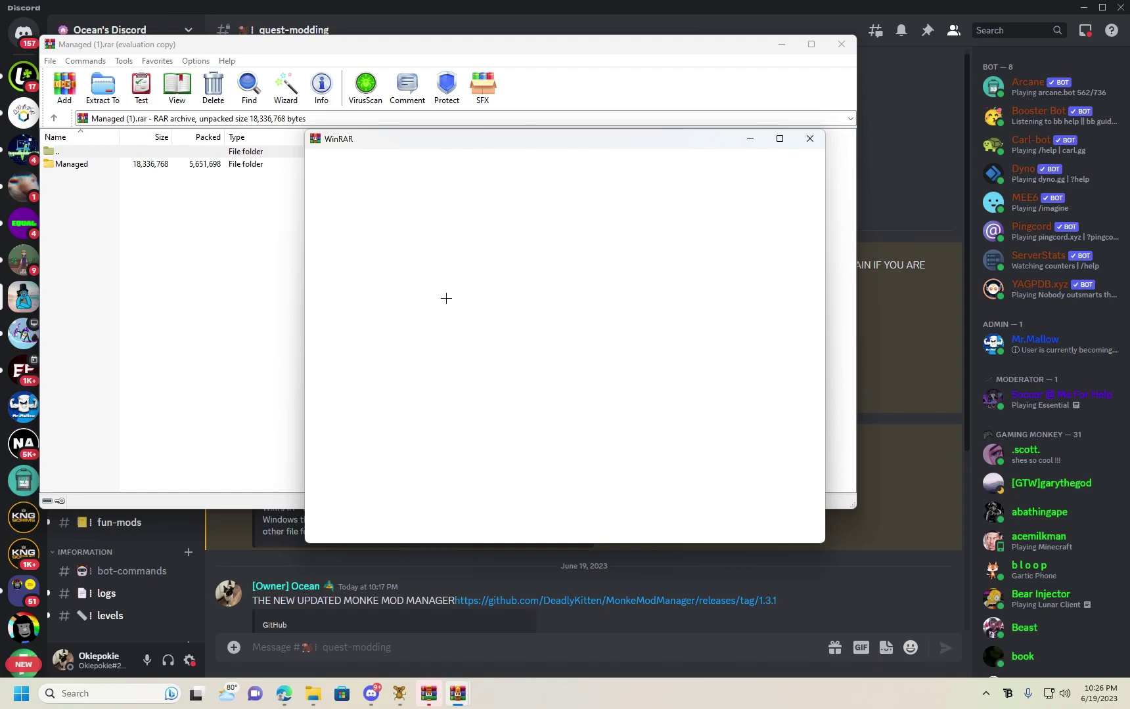
Step: Dismiss WinRAR's notice, open the archive's 86-file Managed folder, then open the Gorilla Tag game folder from Utilities
{"action": "left_click", "coordinate": [815, 138]}
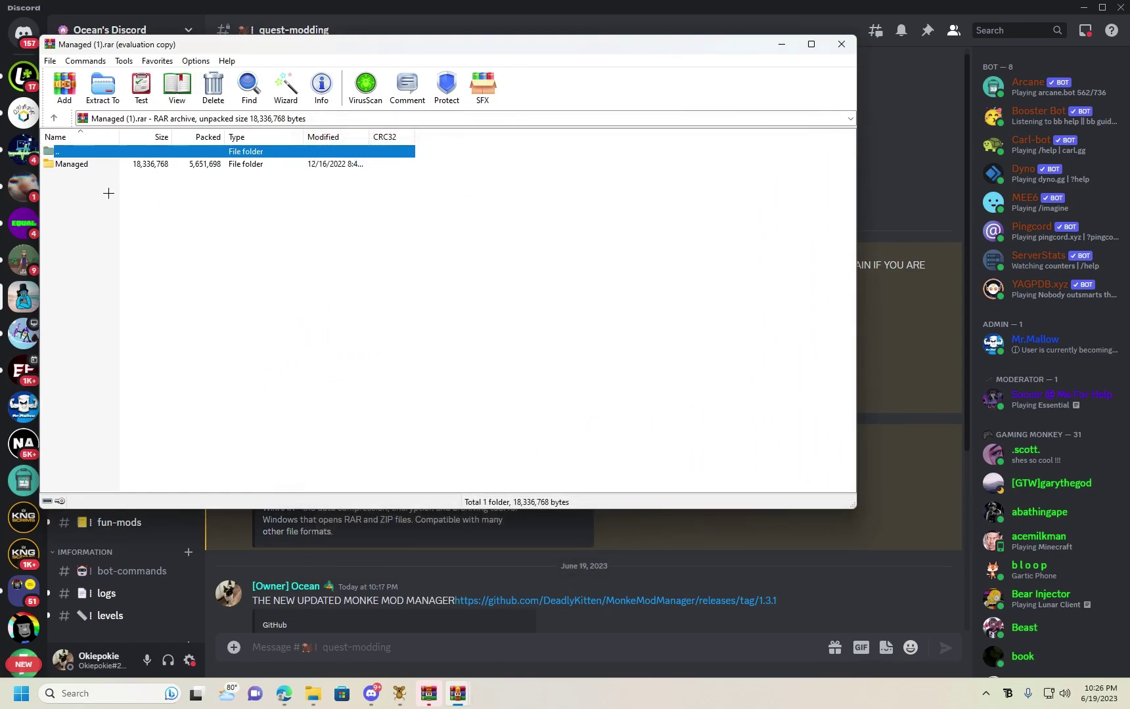
{"action": "double_click", "coordinate": [103, 165]}
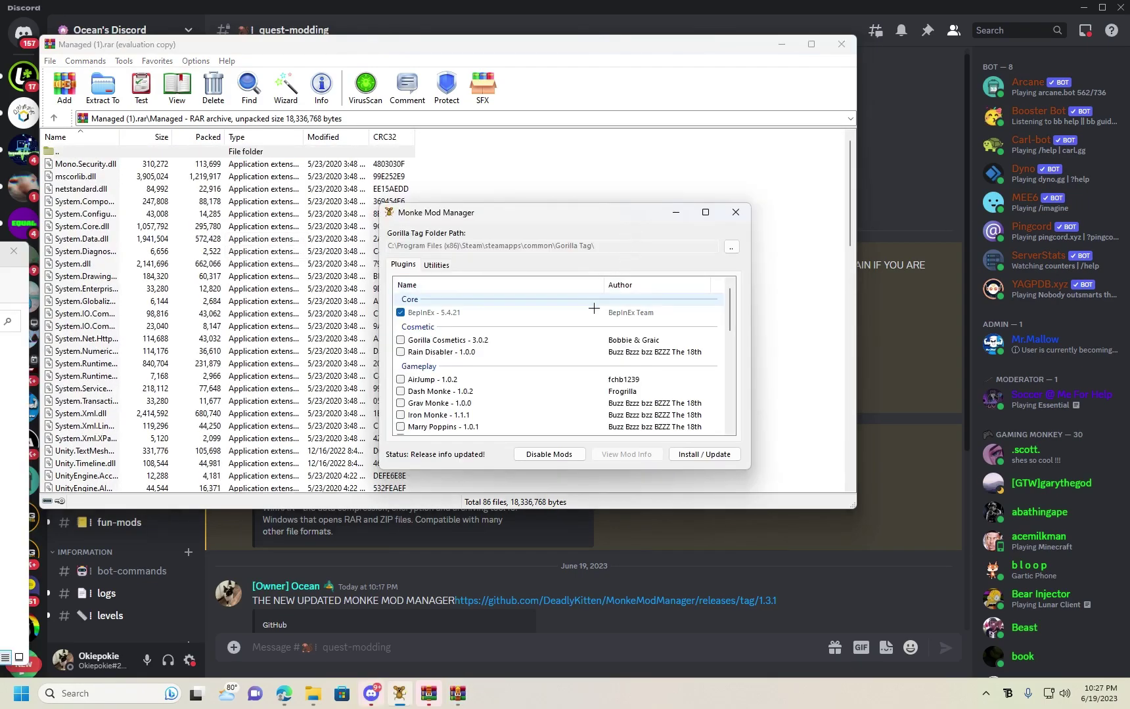
{"action": "scroll", "coordinate": [585, 325], "scroll_direction": "down", "scroll_amount": 5}
{"action": "scroll", "coordinate": [647, 299], "scroll_direction": "up", "scroll_amount": 5}
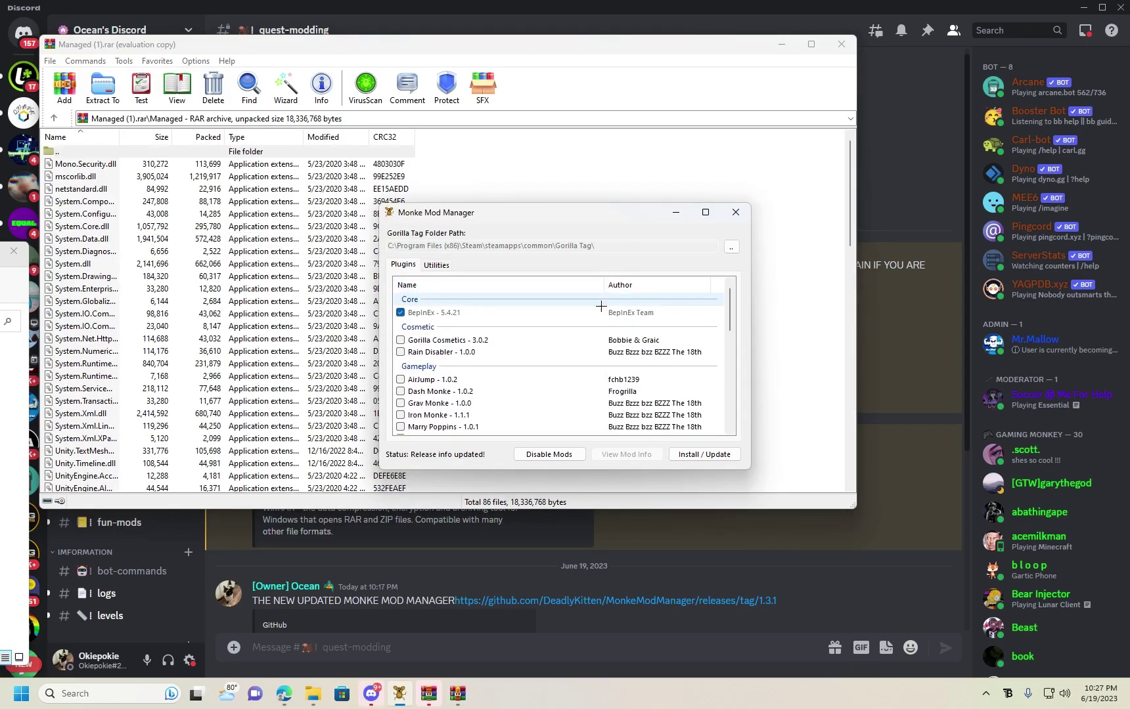
{"action": "left_click", "coordinate": [437, 265]}
{"action": "left_click", "coordinate": [684, 314]}
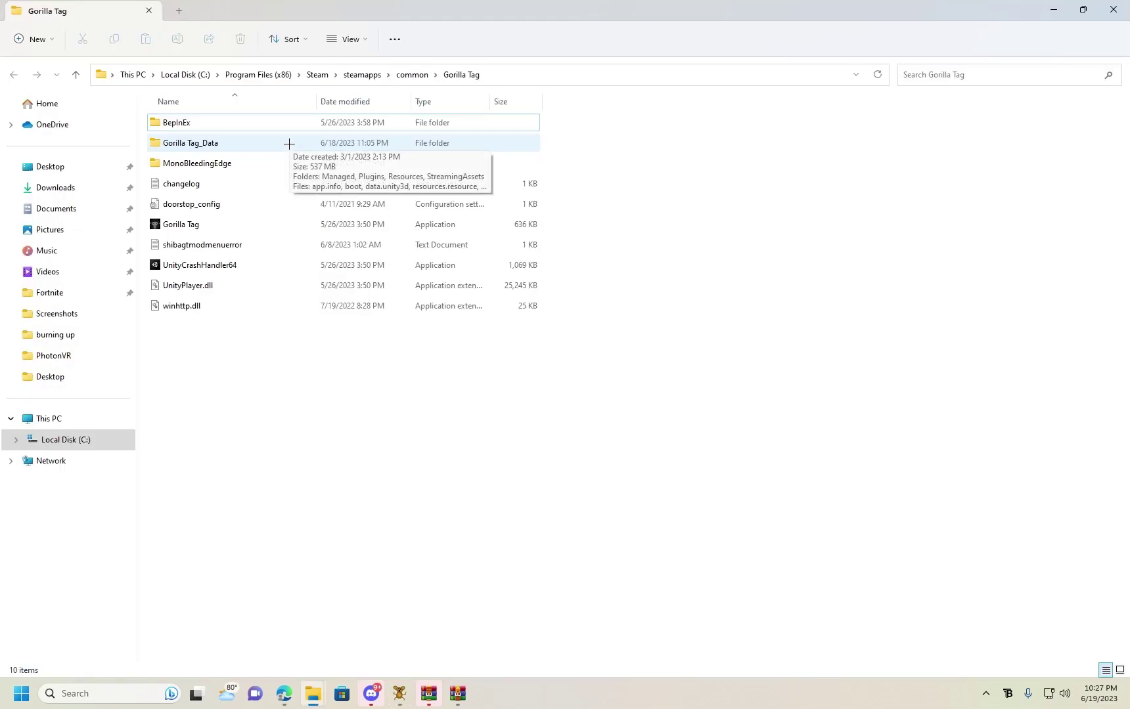
Step: Navigate File Explorer into the game's Gorilla Tag_Data > Managed folder
{"action": "double_click", "coordinate": [289, 144]}
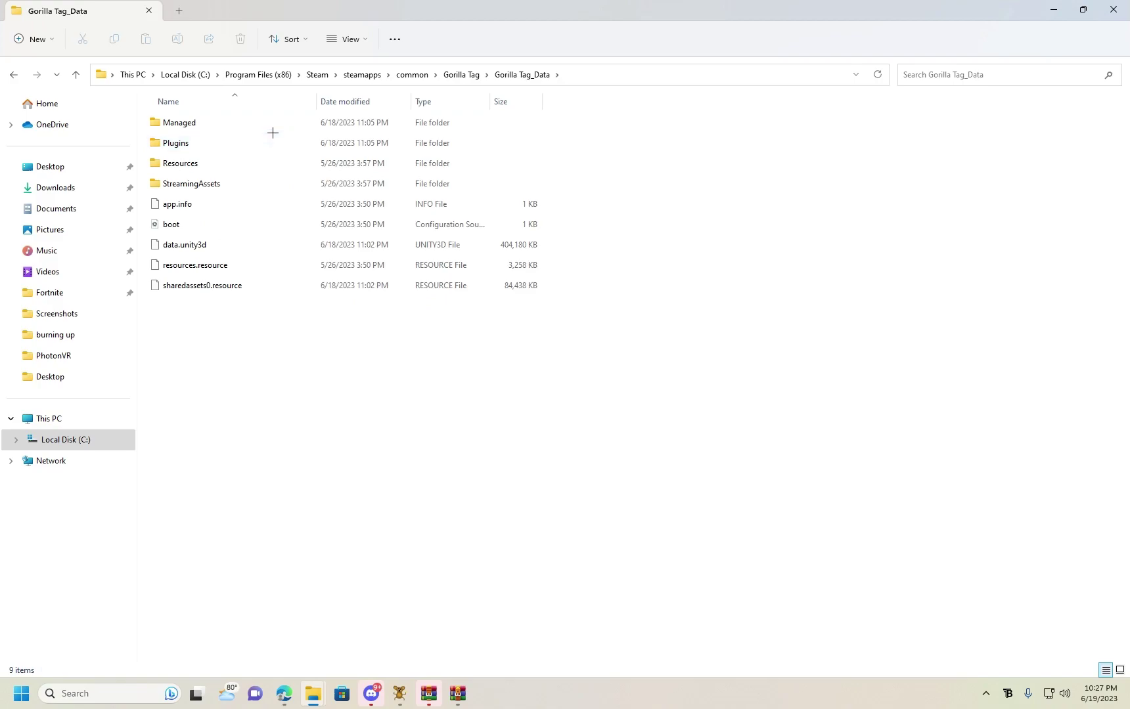
{"action": "double_click", "coordinate": [268, 122]}
{"action": "scroll", "coordinate": [335, 486], "scroll_direction": "down", "scroll_amount": 12}
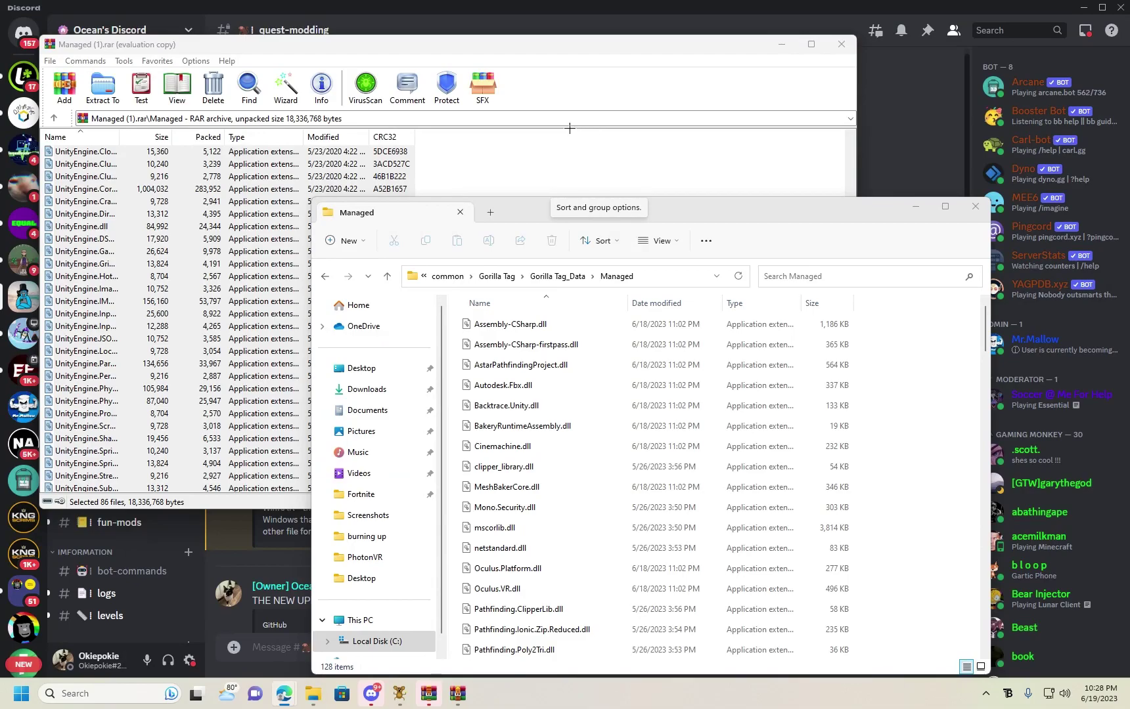
Step: Select all 86 DLLs in the WinRAR archive, with the game's Managed folder brought alongside
{"action": "left_click", "coordinate": [573, 159]}
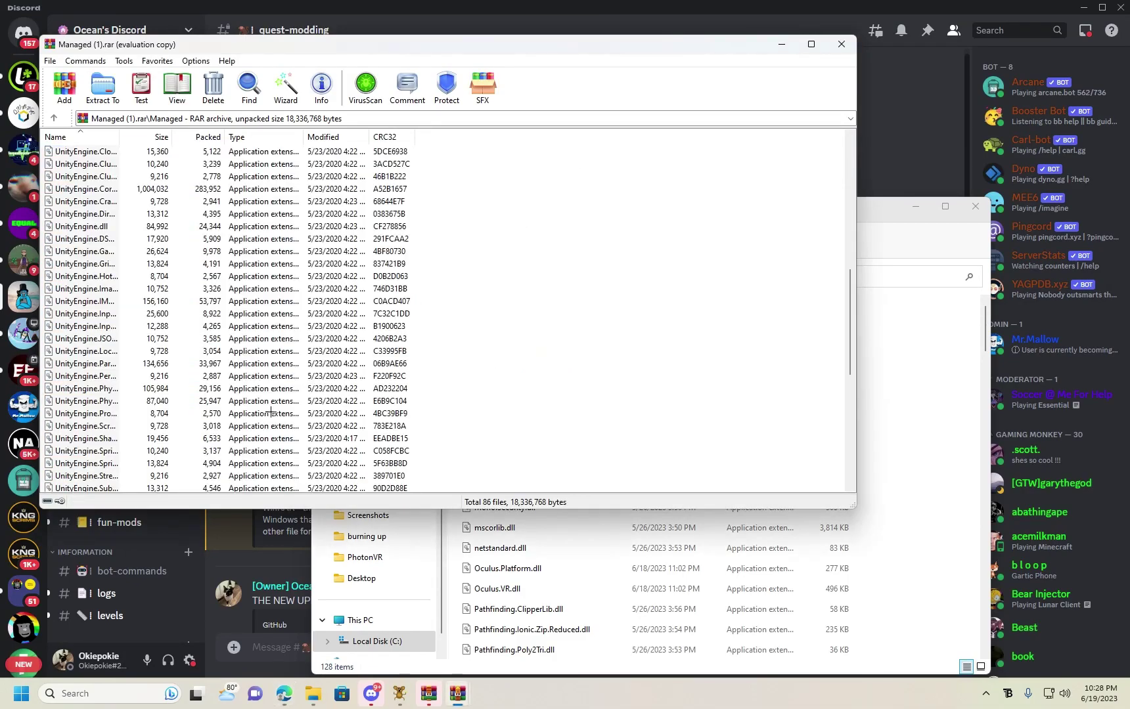
{"action": "scroll", "coordinate": [323, 392], "scroll_direction": "up", "scroll_amount": 12}
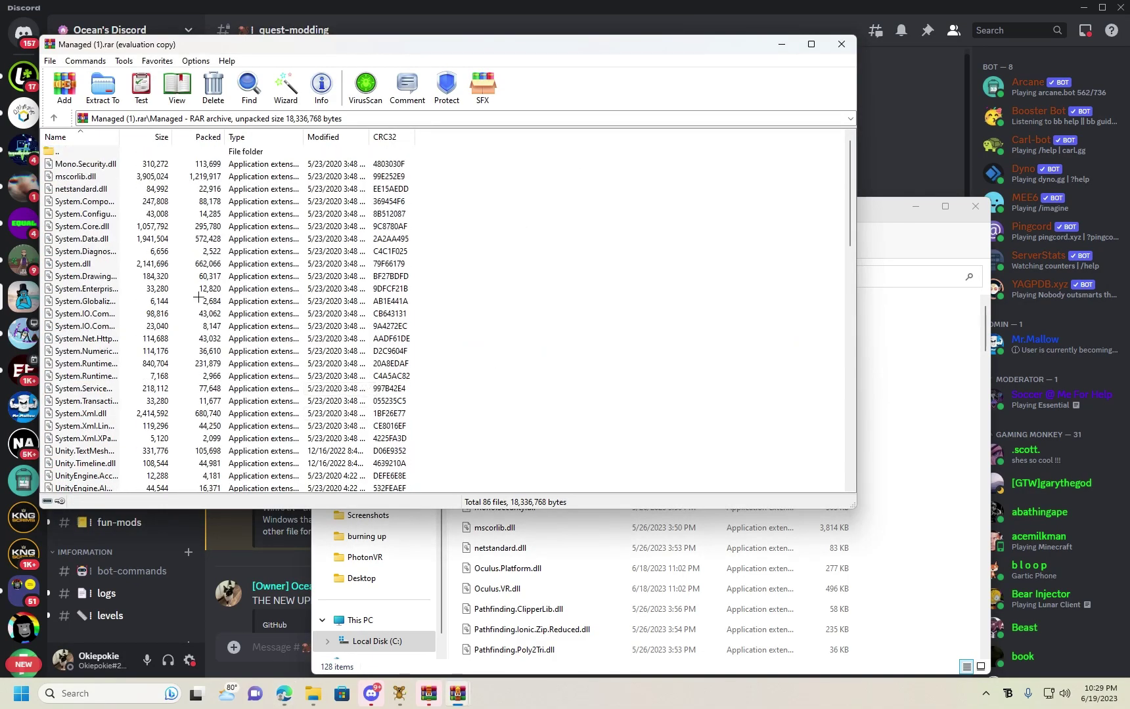
{"action": "left_click", "coordinate": [95, 165]}
{"action": "right_click", "coordinate": [95, 167]}
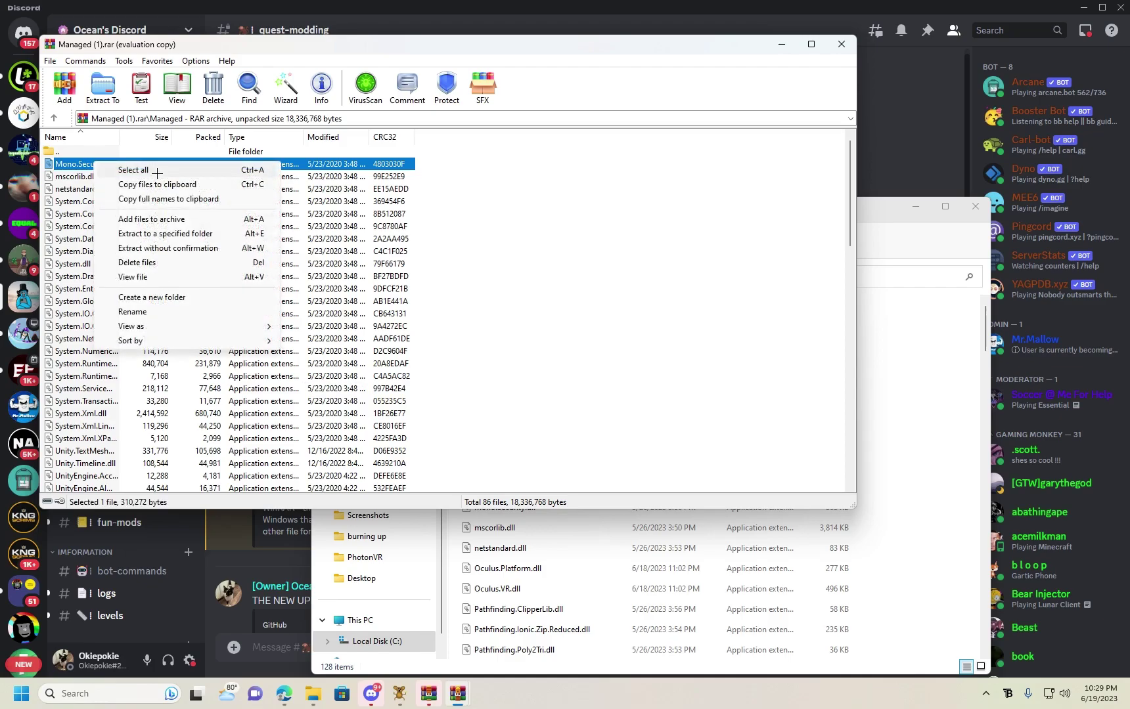
{"action": "left_click", "coordinate": [172, 176]}
{"action": "scroll", "coordinate": [275, 328], "scroll_direction": "down", "scroll_amount": 4}
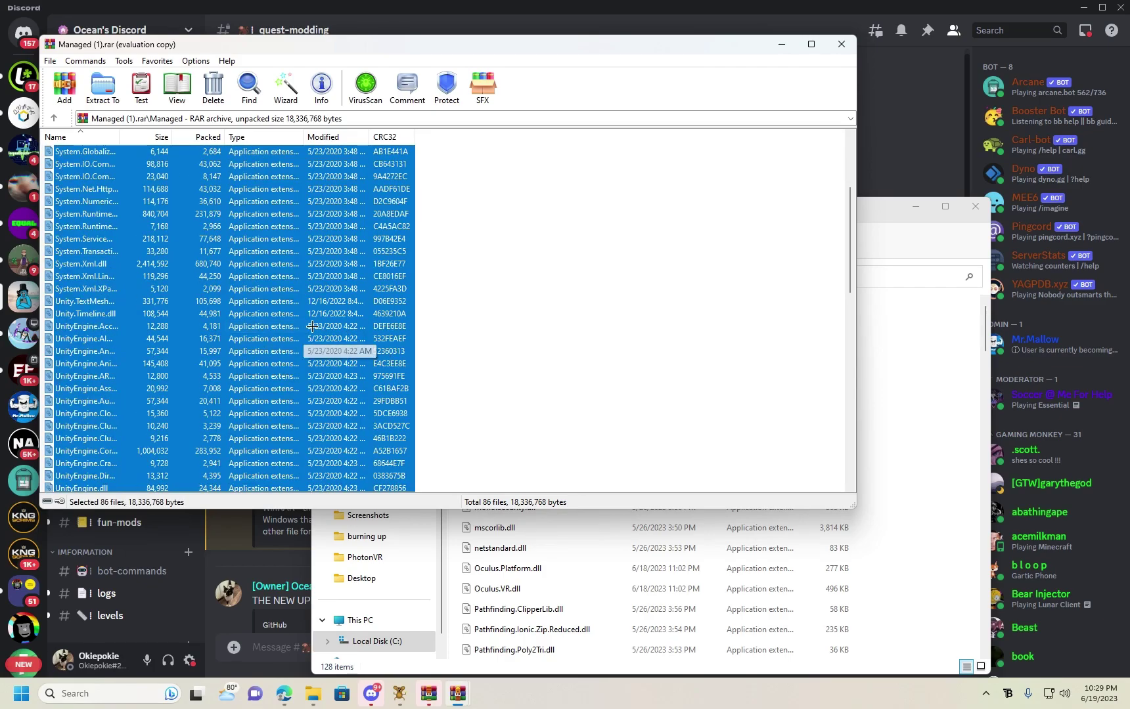
{"action": "left_click", "coordinate": [939, 374]}
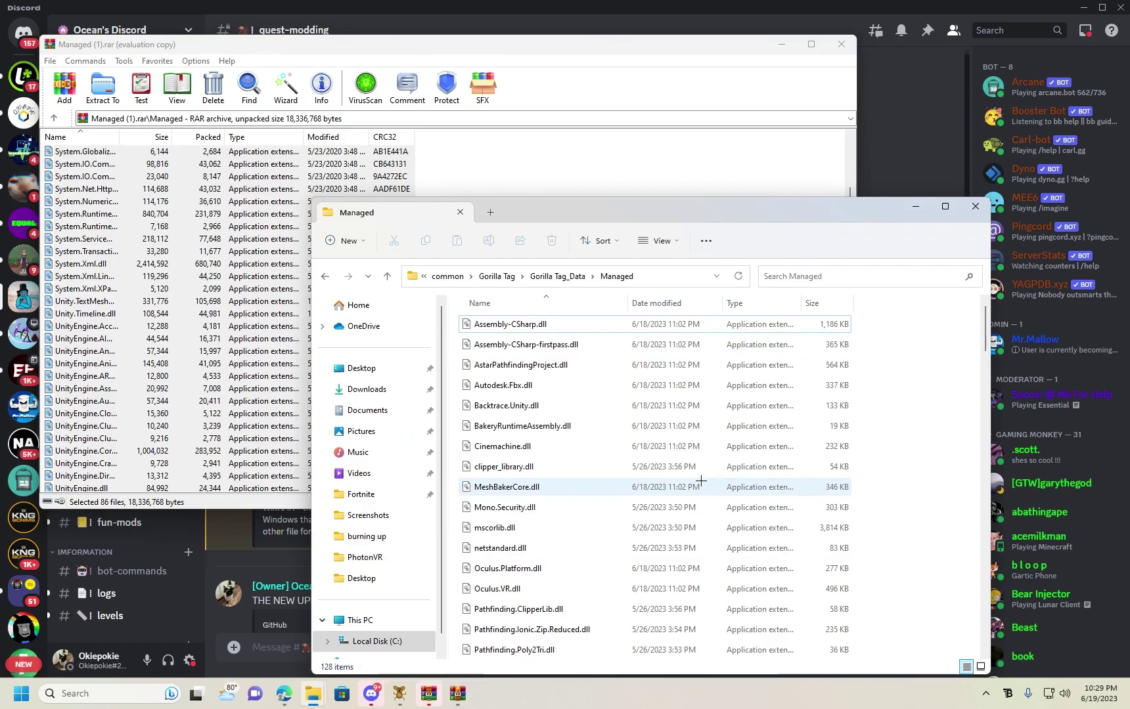
{"action": "scroll", "coordinate": [622, 389], "scroll_direction": "down", "scroll_amount": 3}
{"action": "scroll", "coordinate": [615, 394], "scroll_direction": "up", "scroll_amount": 3}
{"action": "scroll", "coordinate": [610, 397], "scroll_direction": "down", "scroll_amount": 3}
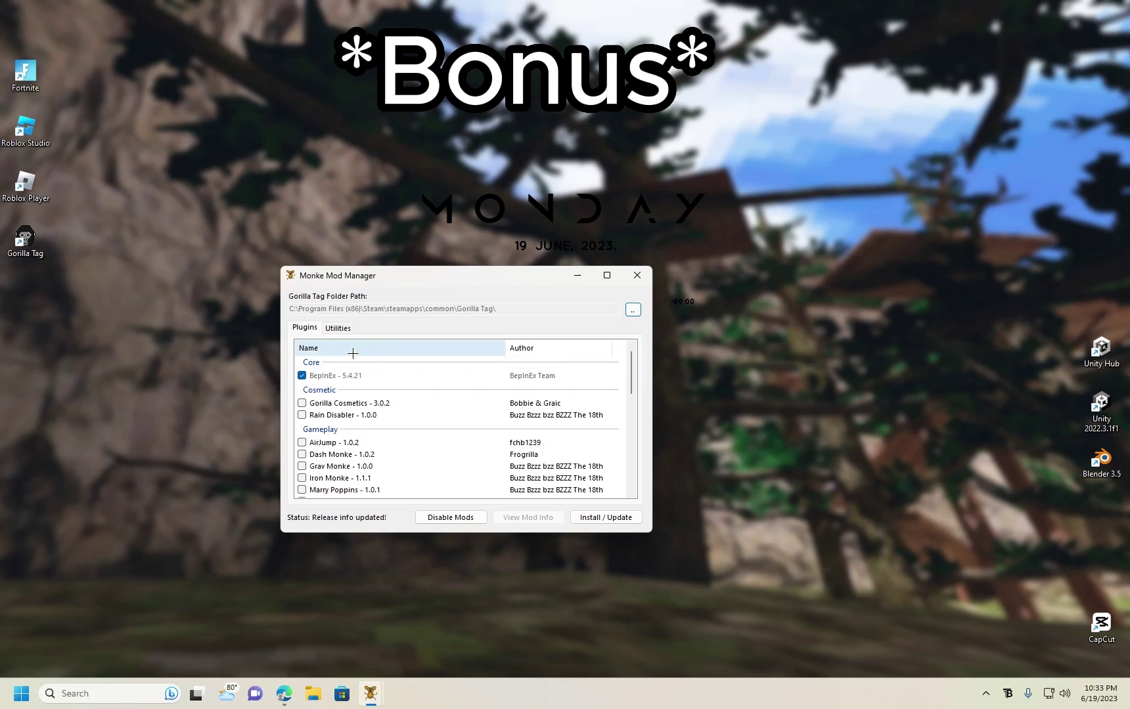
Step: Open BepInEx > plugins from Monke Mod Manager Utilities, inspect MOD MENU's two DLLs, and return to plugins
{"action": "left_click", "coordinate": [339, 328]}
{"action": "left_click", "coordinate": [552, 416]}
{"action": "double_click", "coordinate": [509, 404]}
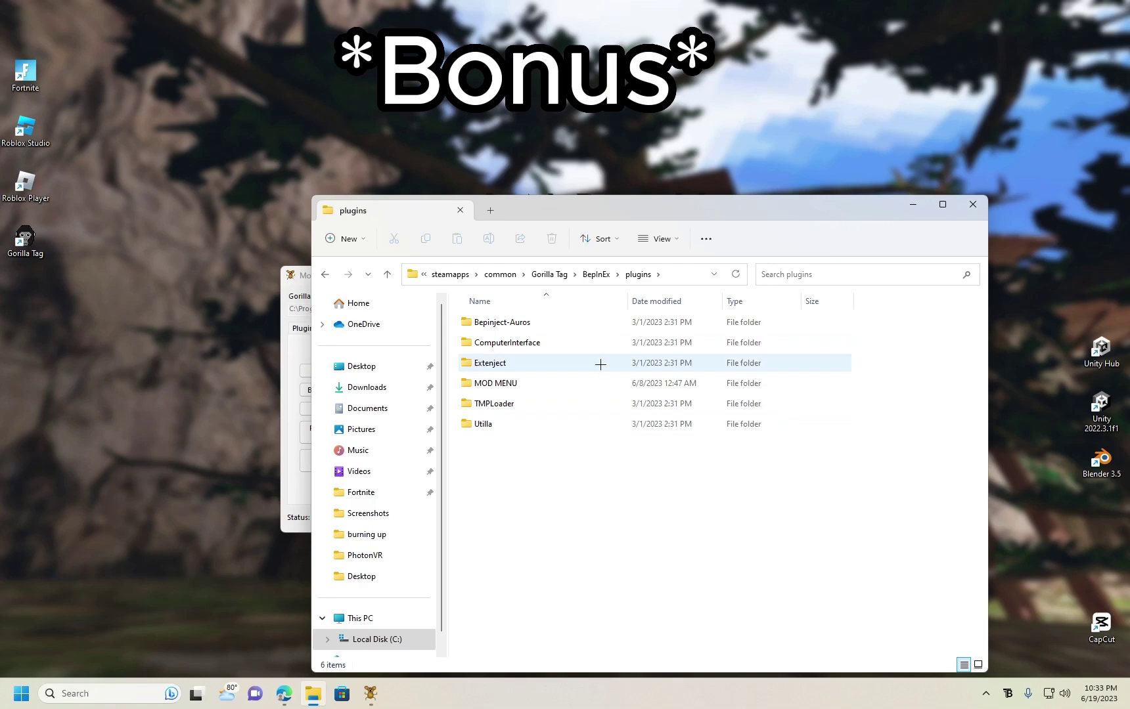
{"action": "double_click", "coordinate": [561, 384]}
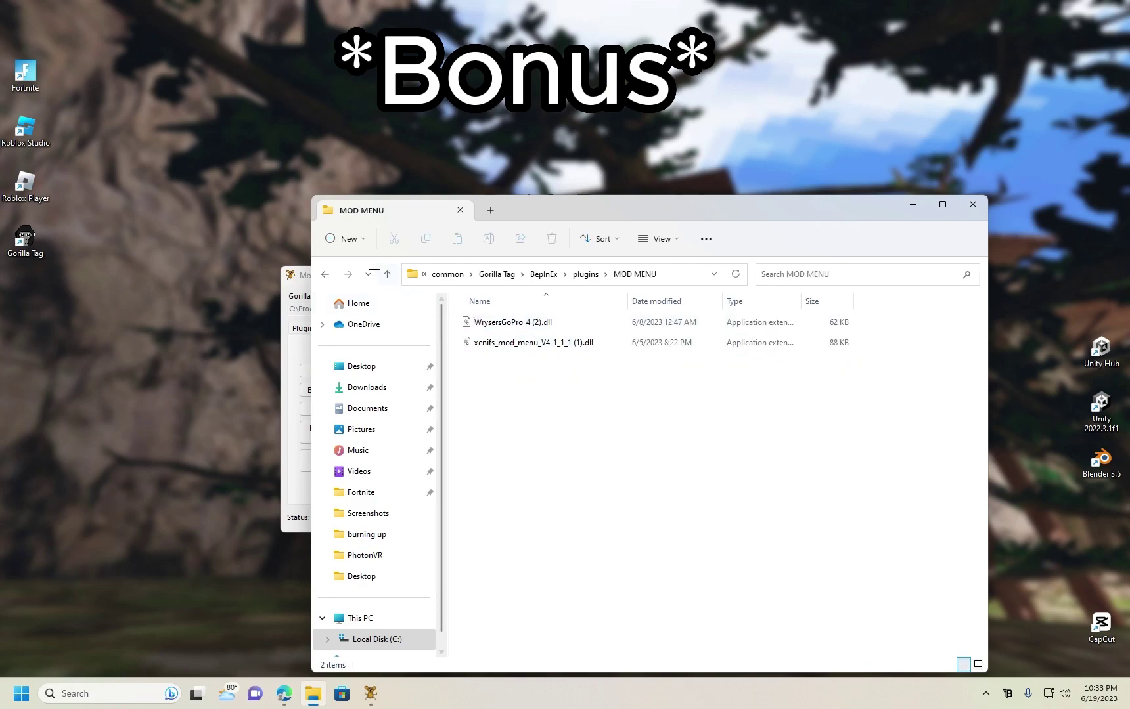
{"action": "left_click", "coordinate": [324, 275]}
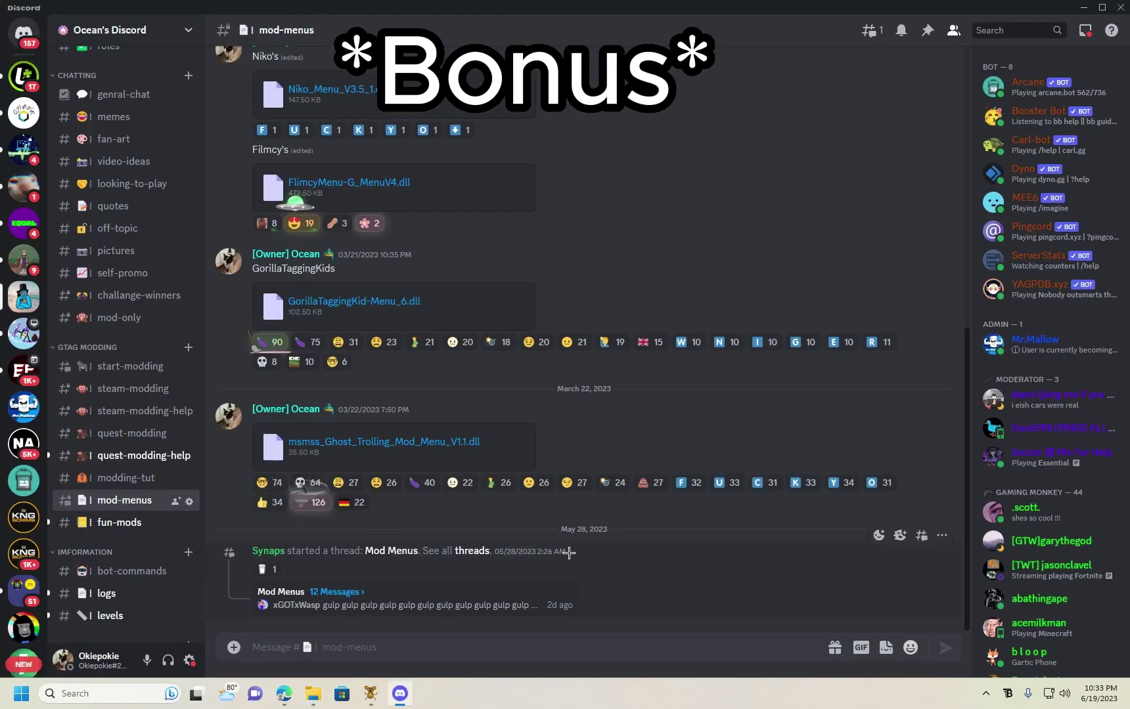
Step: Scroll up through #mod-menus' DLL posts to the channel start, then restore the plugins folder window
{"action": "scroll", "coordinate": [390, 522], "scroll_direction": "up", "scroll_amount": 2}
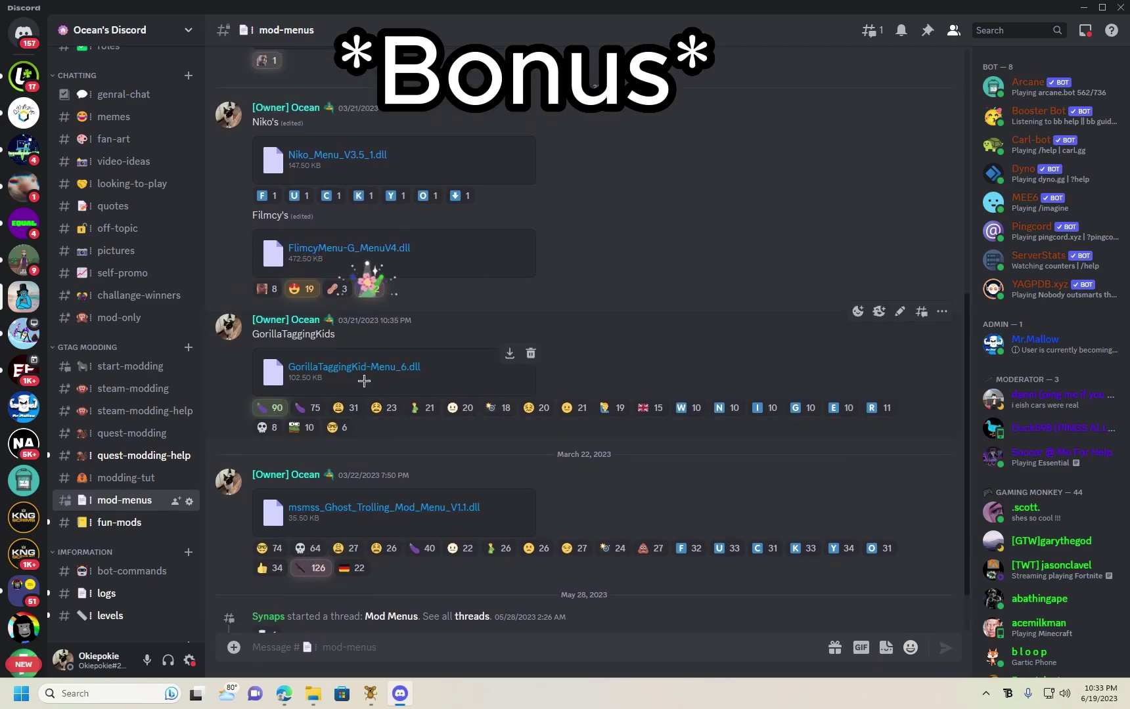
{"action": "scroll", "coordinate": [364, 381], "scroll_direction": "up", "scroll_amount": 10}
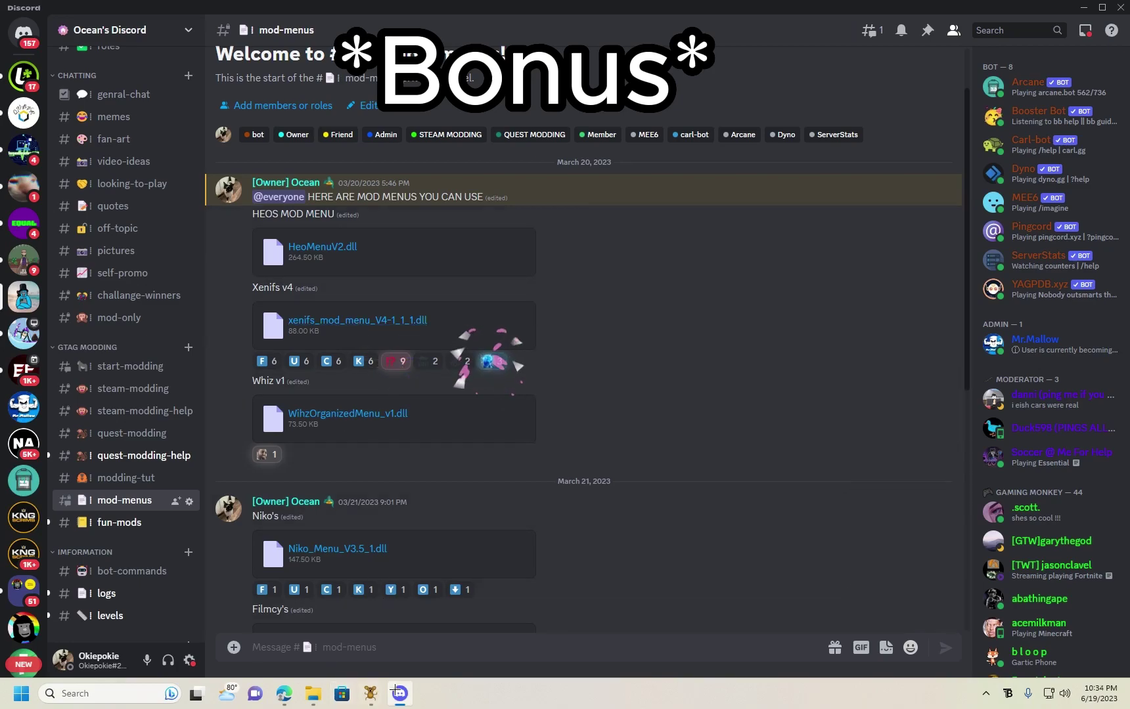
{"action": "left_click", "coordinate": [313, 694]}
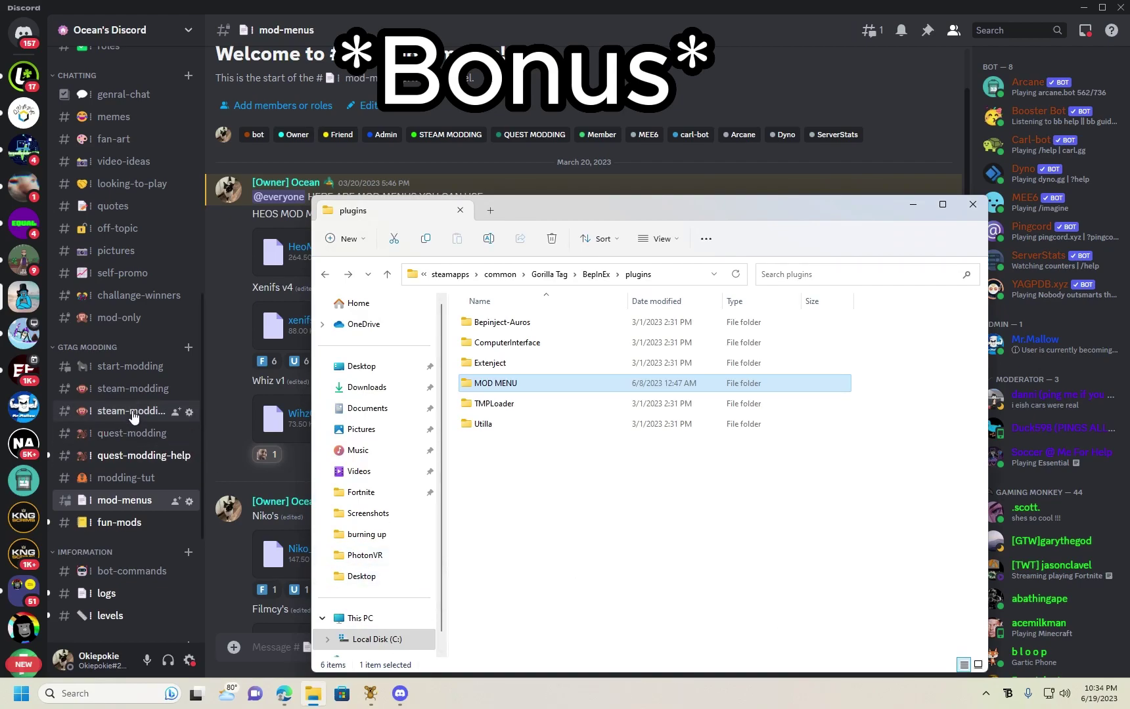
Step: Pass through #quest-modding-help and settle on #start-modding with its Quest or Steam choice
{"action": "left_click", "coordinate": [128, 456]}
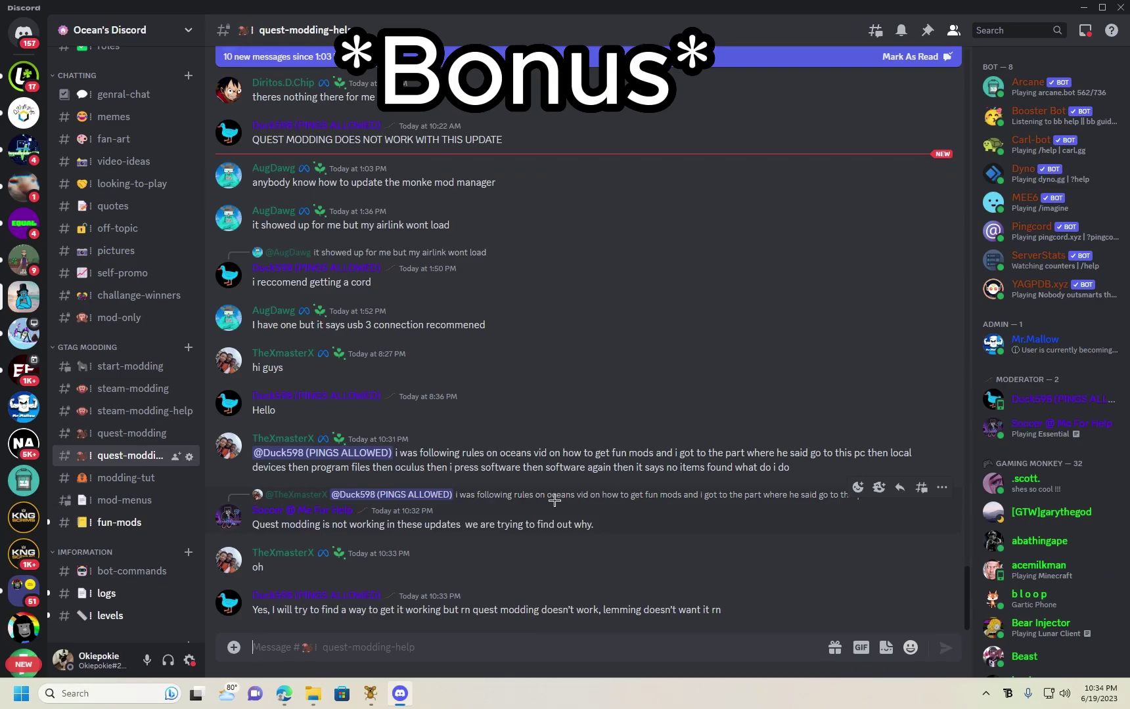
{"action": "left_click", "coordinate": [141, 370]}
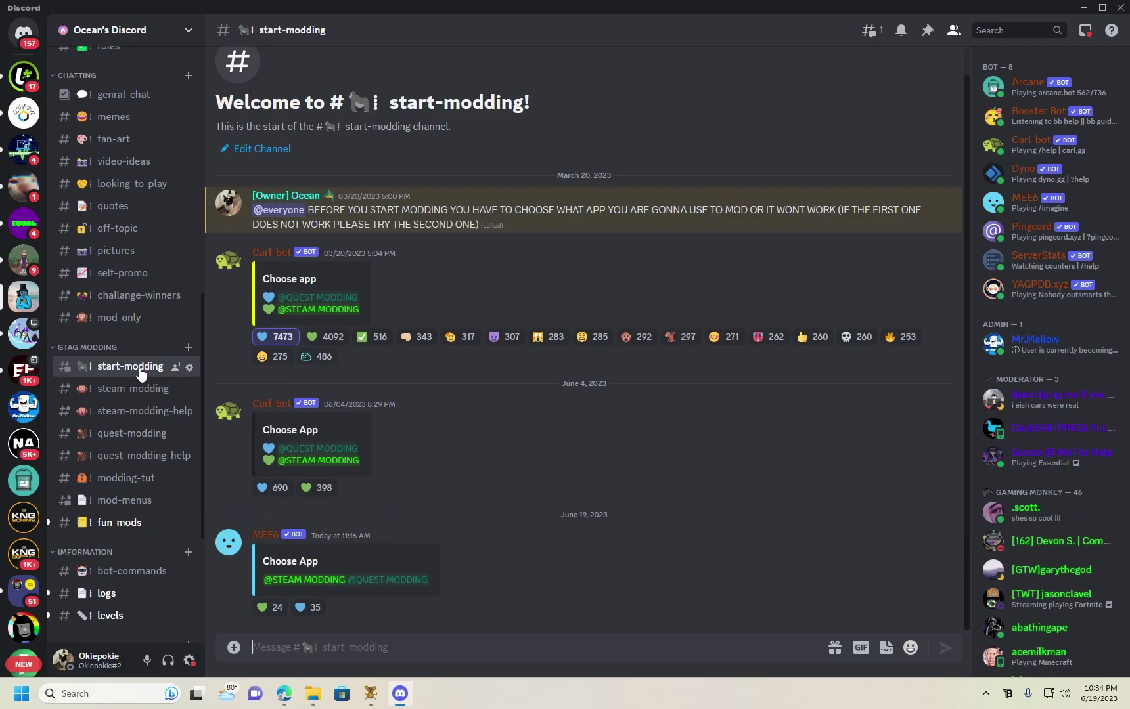